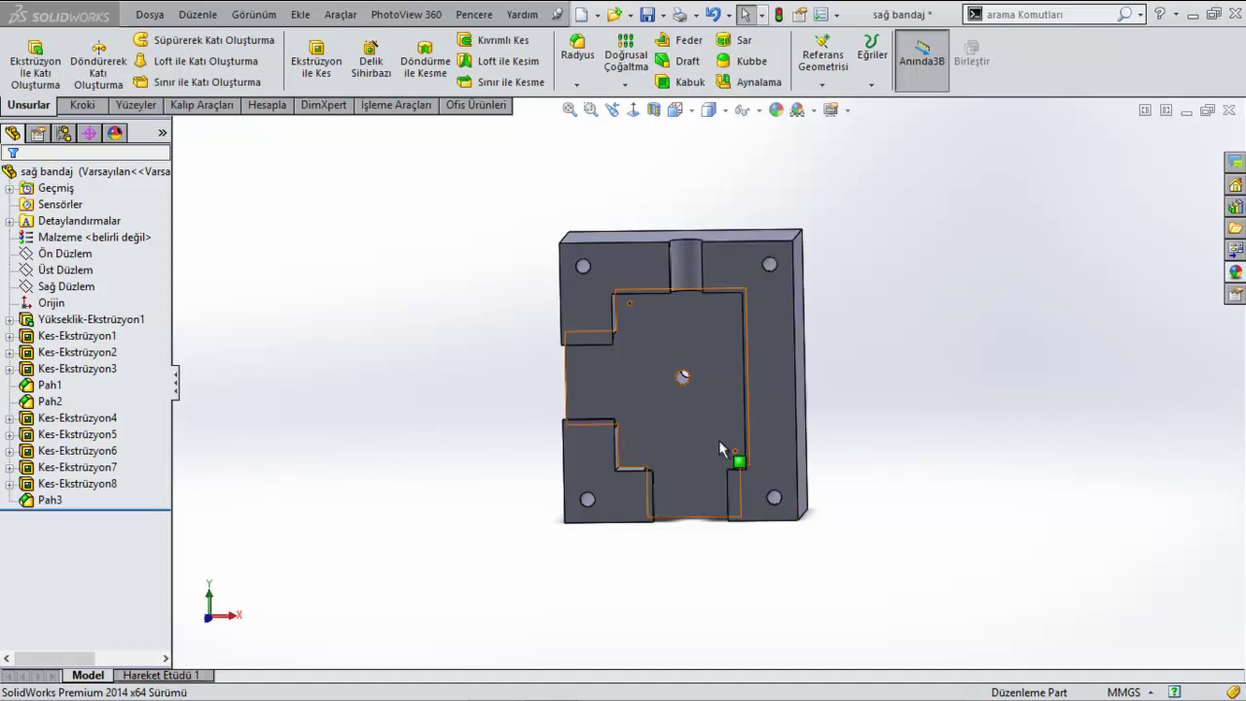
- Switch to Front view and start a new sketch on the plate's front face
{"action": "left_click", "coordinate": [632, 109]}
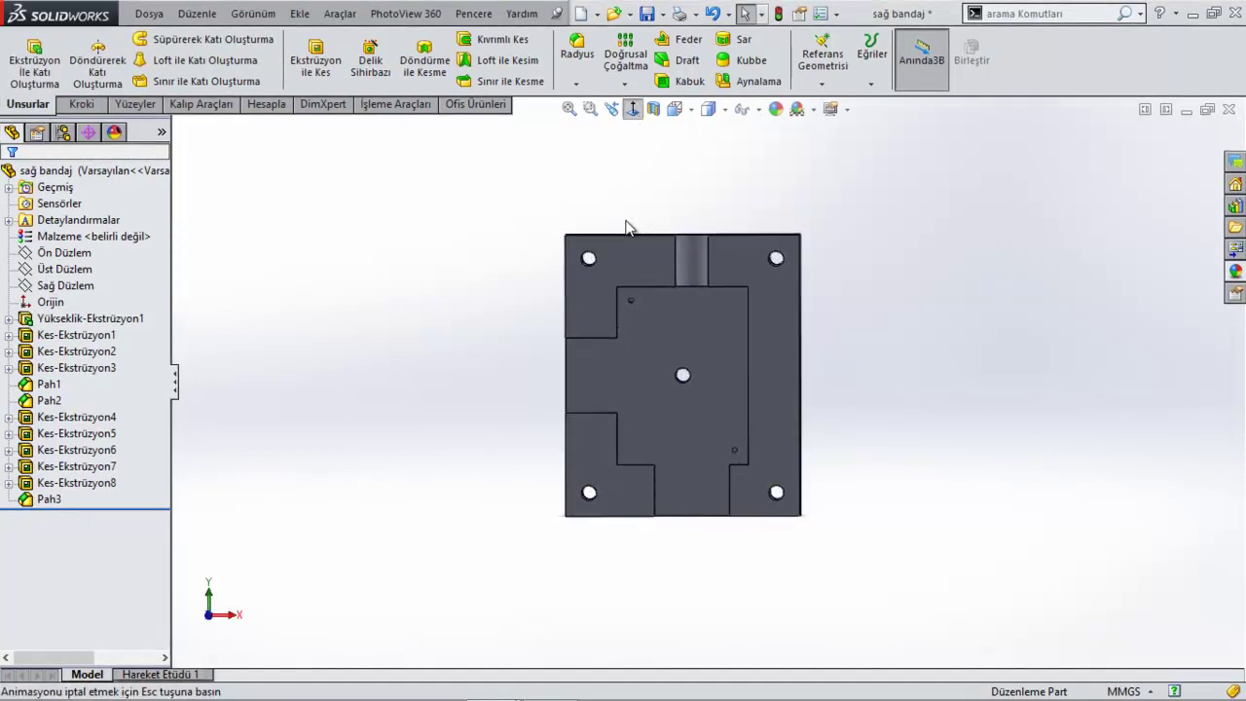
{"action": "left_click", "coordinate": [776, 413]}
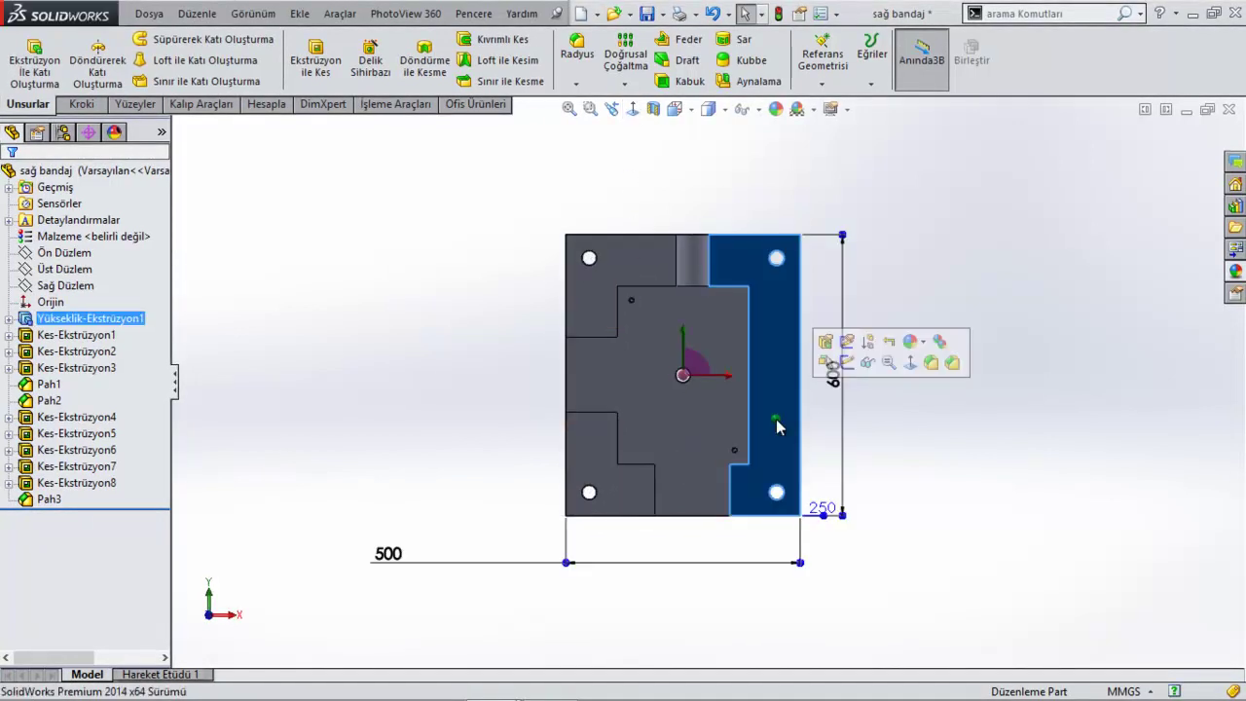
{"action": "left_click", "coordinate": [846, 362]}
{"action": "type", "text": "sağ bandaj"}
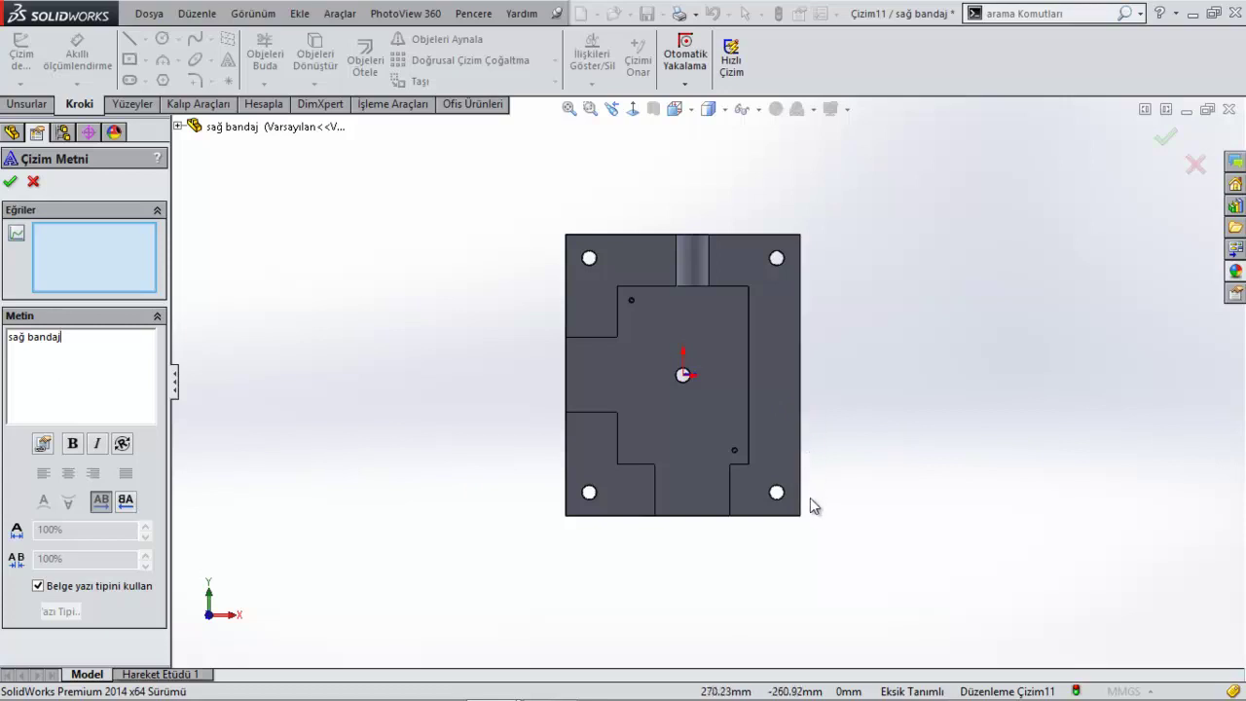
- Use the plate's right edge as the curve for the 'sağ bandaj' text
{"action": "left_click", "coordinate": [800, 431]}
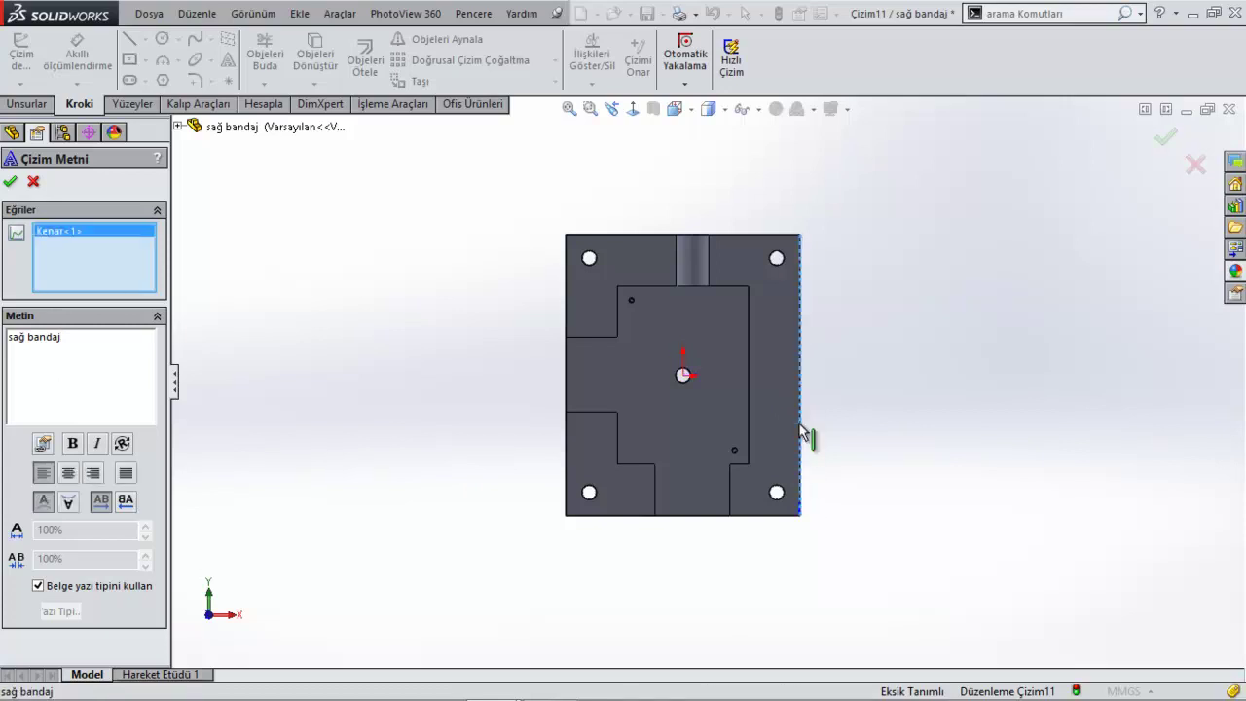
{"action": "scroll", "coordinate": [801, 523], "scroll_direction": "down", "scroll_amount": 2}
{"action": "scroll", "coordinate": [769, 477], "scroll_direction": "down", "scroll_amount": 4}
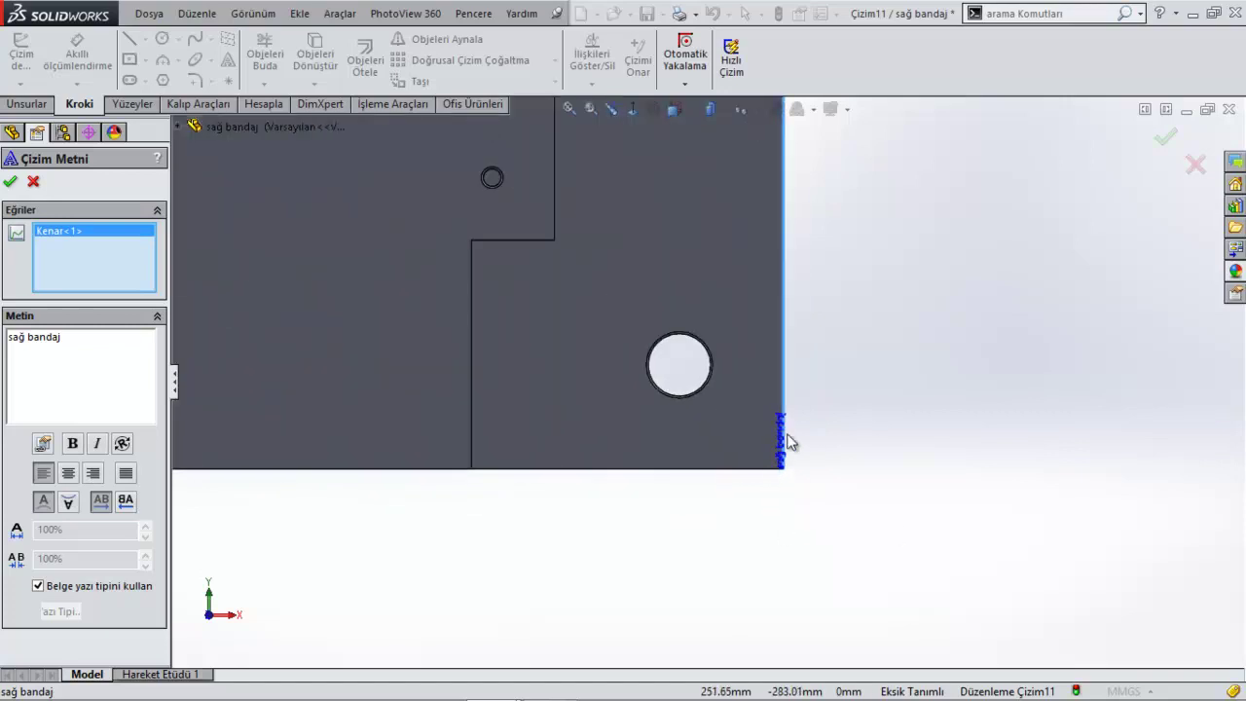
{"action": "scroll", "coordinate": [780, 438], "scroll_direction": "down", "scroll_amount": 3}
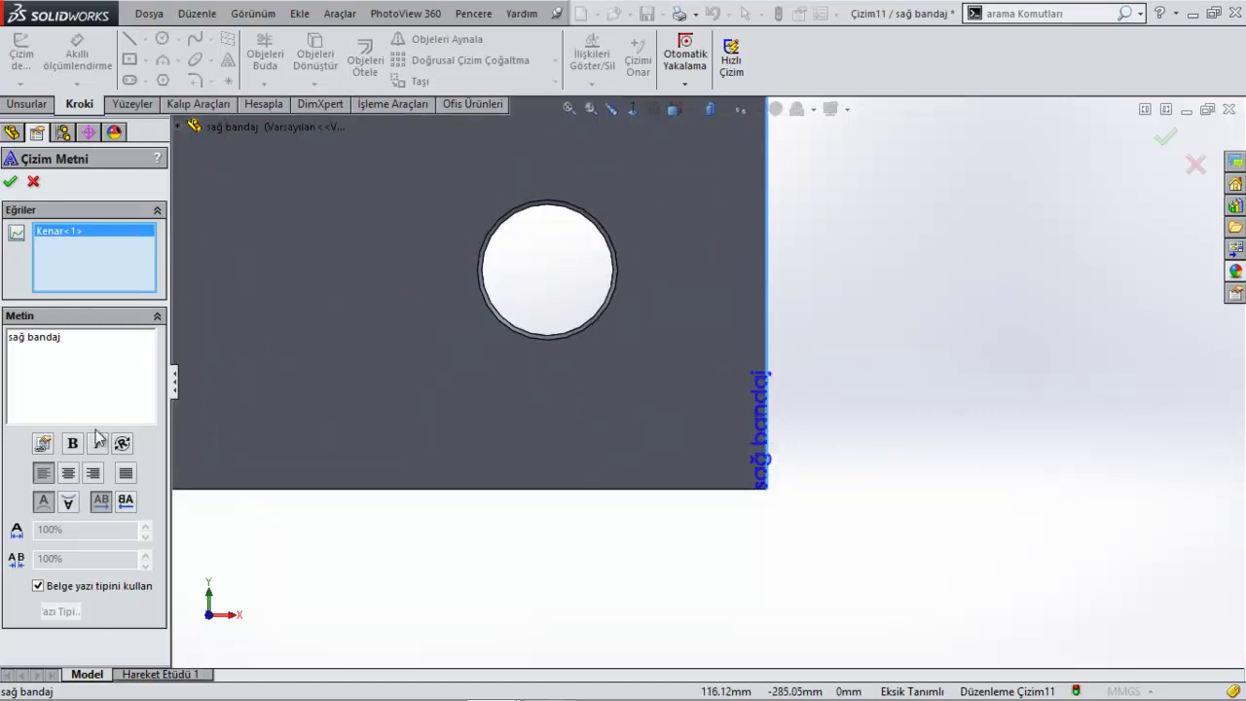
- Turn off the document font, set the text height to 72 points, and accept the text
{"action": "left_click", "coordinate": [38, 586]}
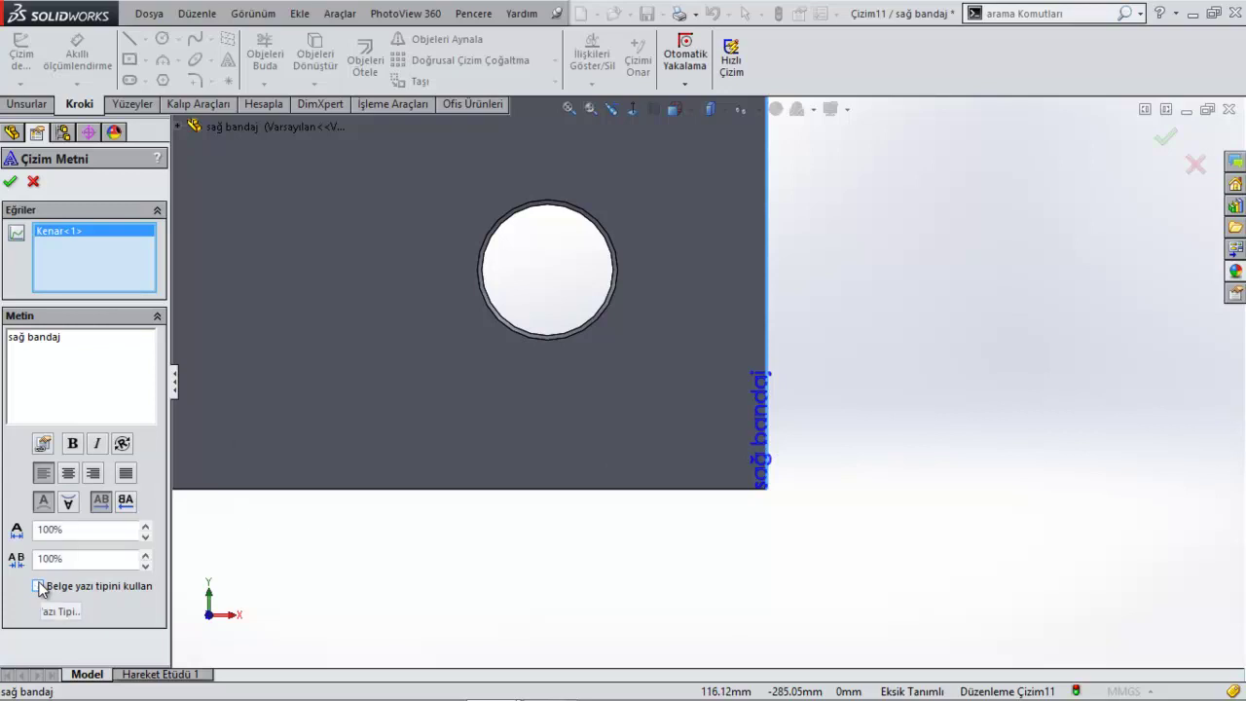
{"action": "left_click", "coordinate": [58, 611]}
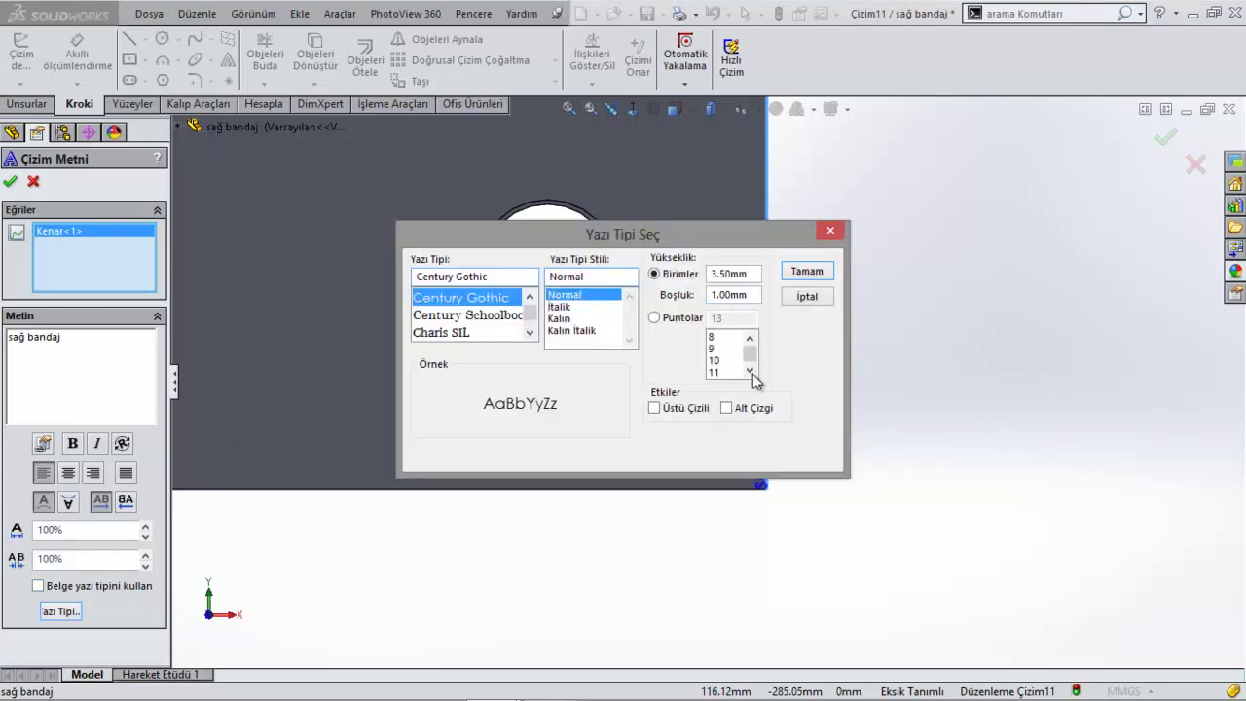
{"action": "left_click", "coordinate": [654, 318]}
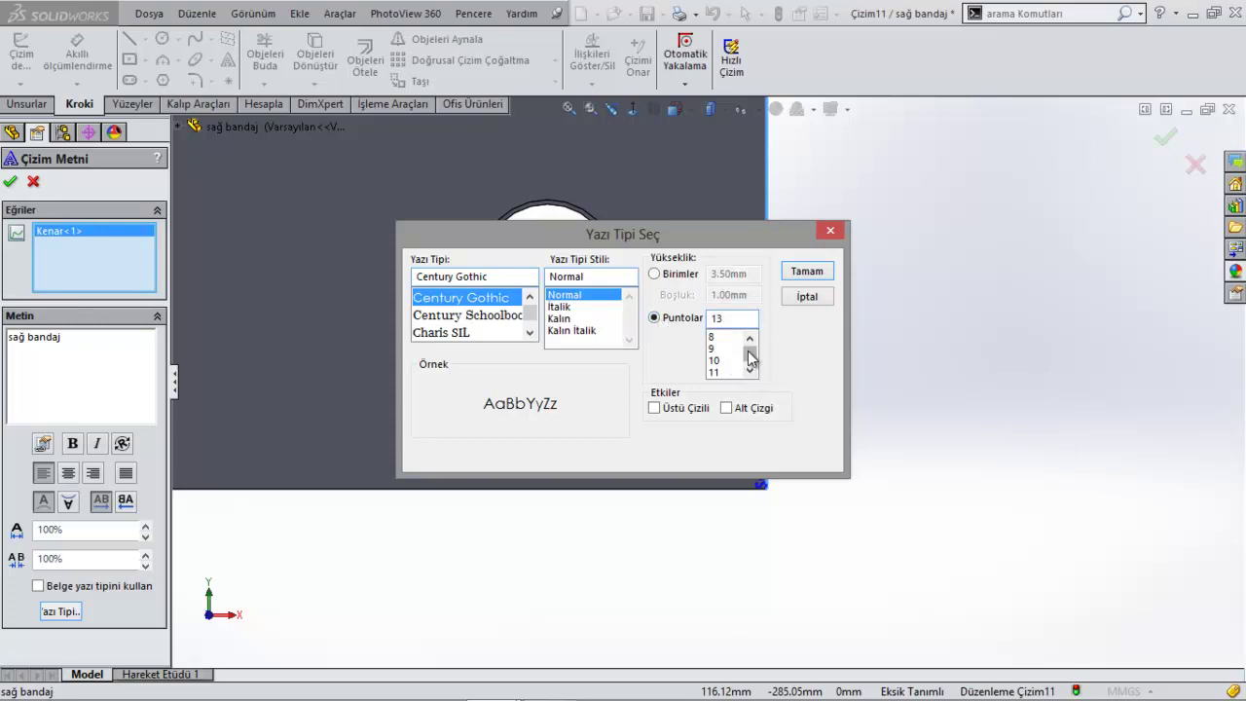
{"action": "scroll", "coordinate": [725, 365], "scroll_direction": "down", "scroll_amount": 4}
{"action": "left_click", "coordinate": [725, 371]}
{"action": "left_click", "coordinate": [805, 272]}
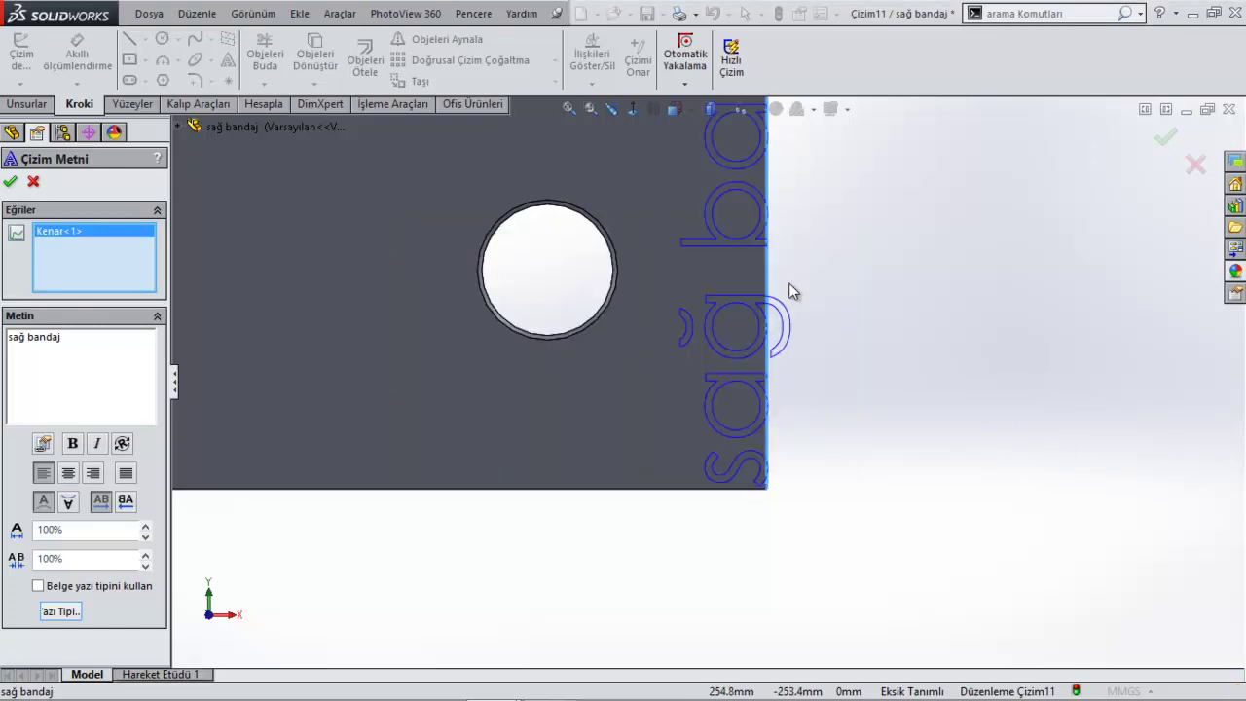
{"action": "scroll", "coordinate": [790, 290], "scroll_direction": "up", "scroll_amount": 2}
{"action": "scroll", "coordinate": [759, 312], "scroll_direction": "up", "scroll_amount": 1}
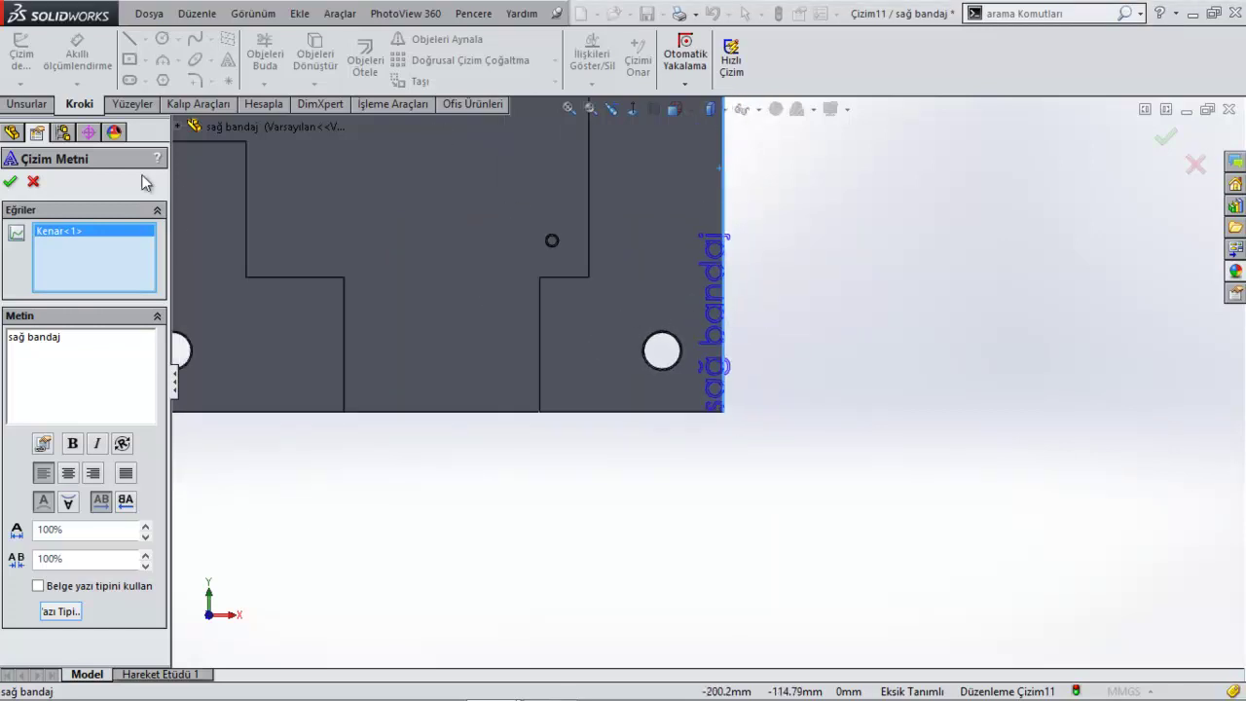
{"action": "left_click", "coordinate": [10, 182]}
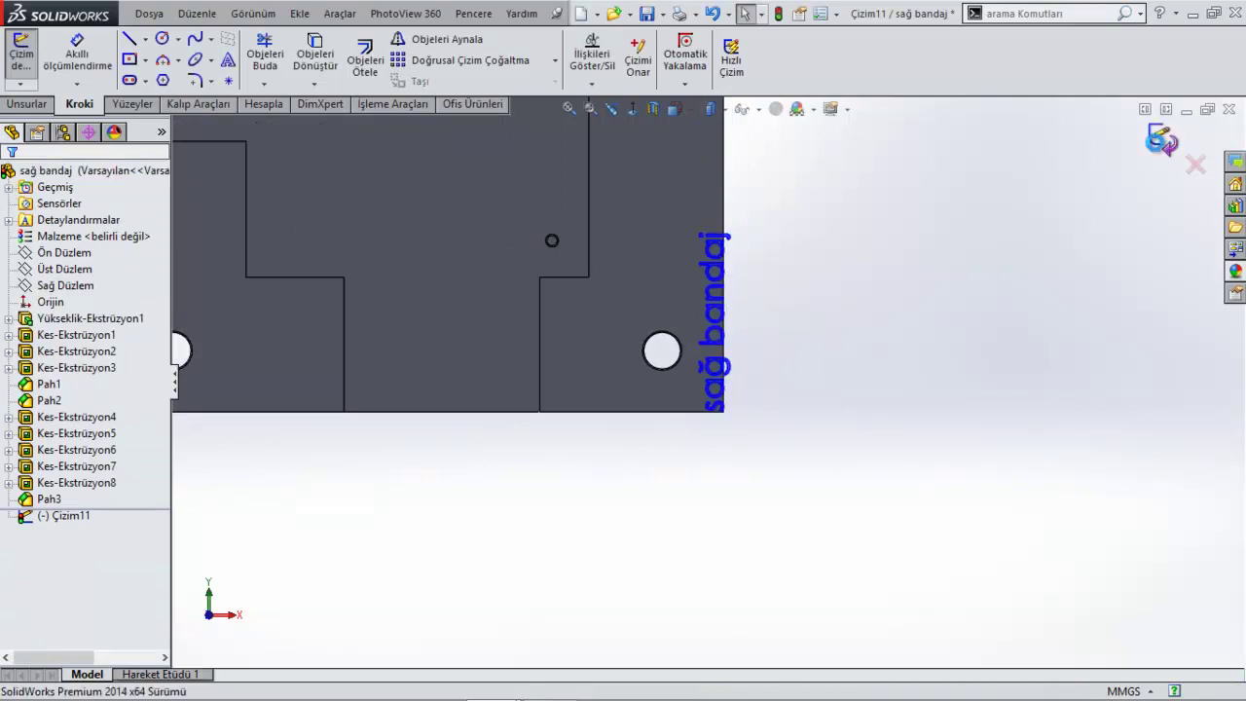
- Exit sketch Çizim11 and orbit to an oblique 3D view of the plate
{"action": "left_click", "coordinate": [1164, 140]}
{"action": "scroll", "coordinate": [751, 368], "scroll_direction": "up", "scroll_amount": 5}
{"action": "scroll", "coordinate": [642, 321], "scroll_direction": "down", "scroll_amount": 2}
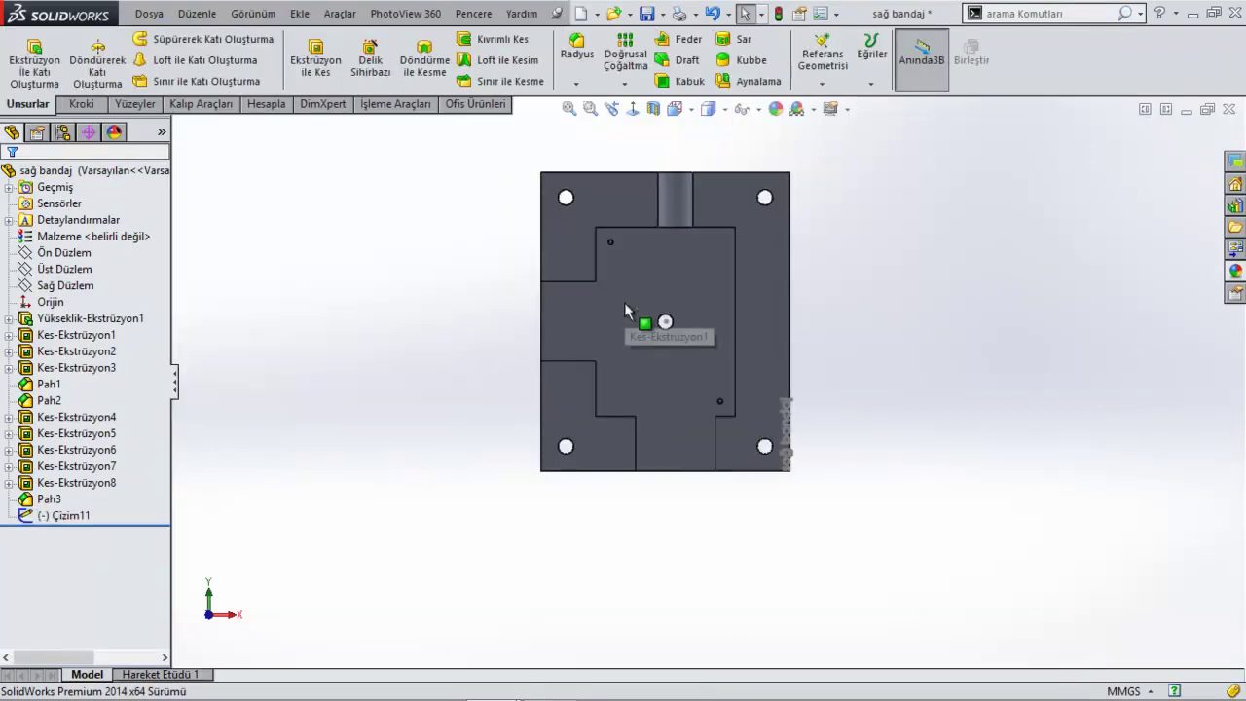
{"action": "scroll", "coordinate": [721, 418], "scroll_direction": "down", "scroll_amount": 2}
{"action": "scroll", "coordinate": [750, 461], "scroll_direction": "down", "scroll_amount": 1}
{"action": "scroll", "coordinate": [681, 351], "scroll_direction": "up", "scroll_amount": 3}
{"action": "scroll", "coordinate": [642, 341], "scroll_direction": "up", "scroll_amount": 1}
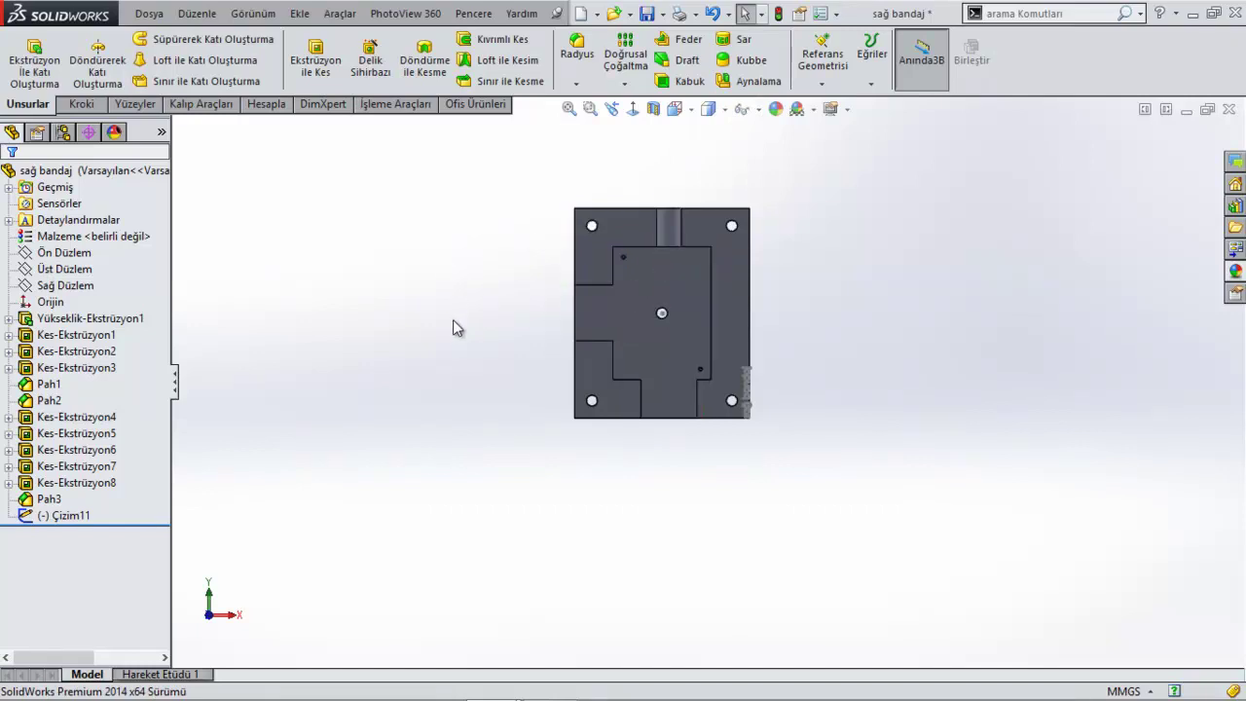
{"action": "scroll", "coordinate": [445, 321], "scroll_direction": "down", "scroll_amount": 1}
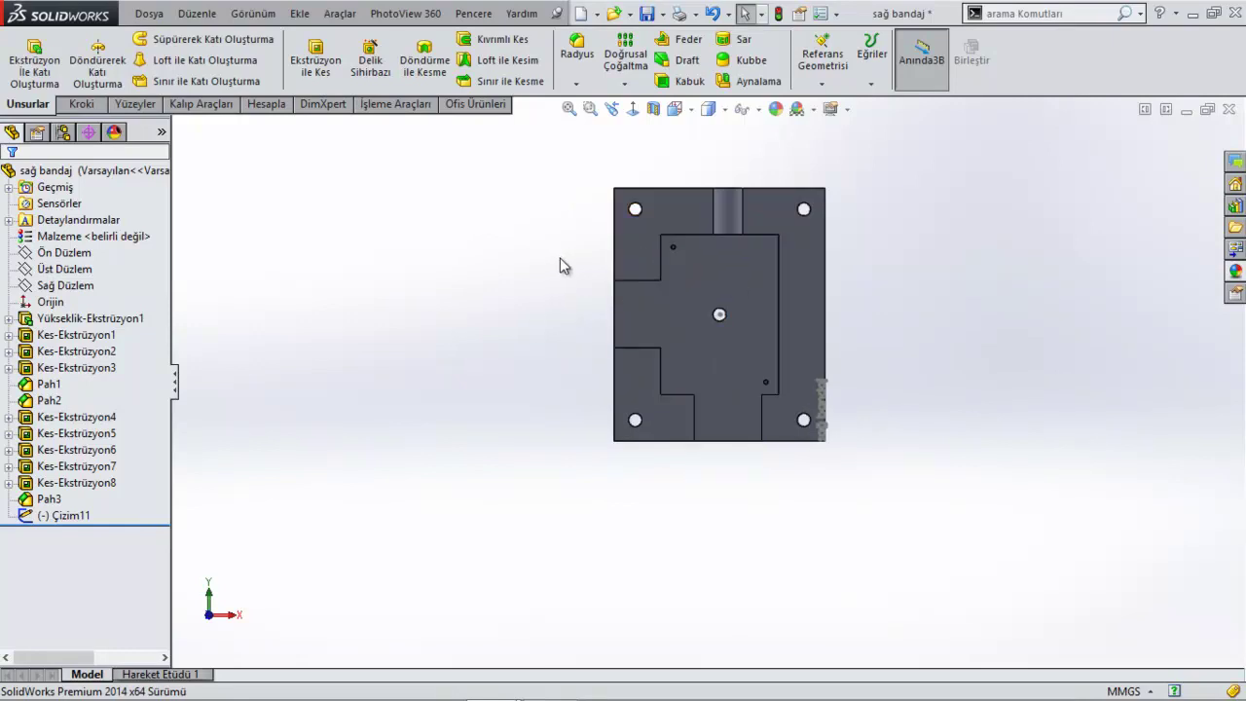
{"action": "mouse_move", "coordinate": [560, 281]}
{"action": "middle_mouse_down"}
{"action": "mouse_move", "coordinate": [592, 217]}
{"action": "mouse_move", "coordinate": [586, 373]}
{"action": "middle_mouse_up"}
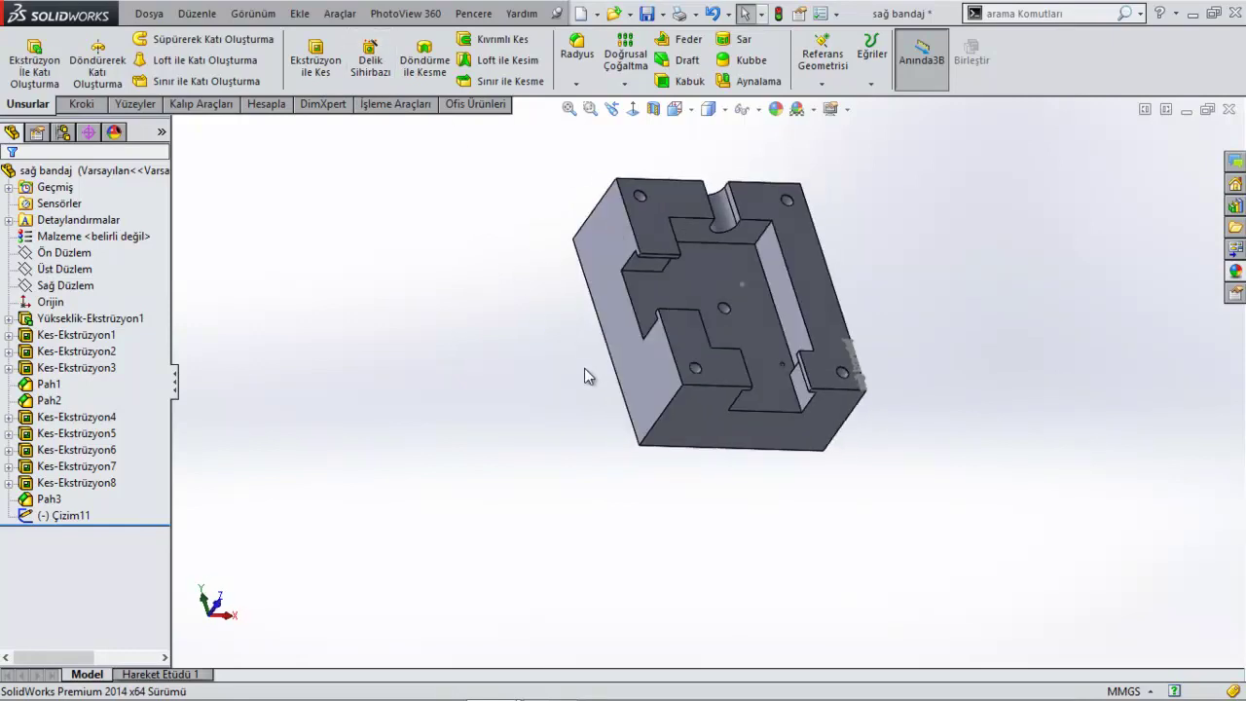
- Create plane Düzlem2 offset 50 mm from the plate's left side face
{"action": "left_click", "coordinate": [643, 372]}
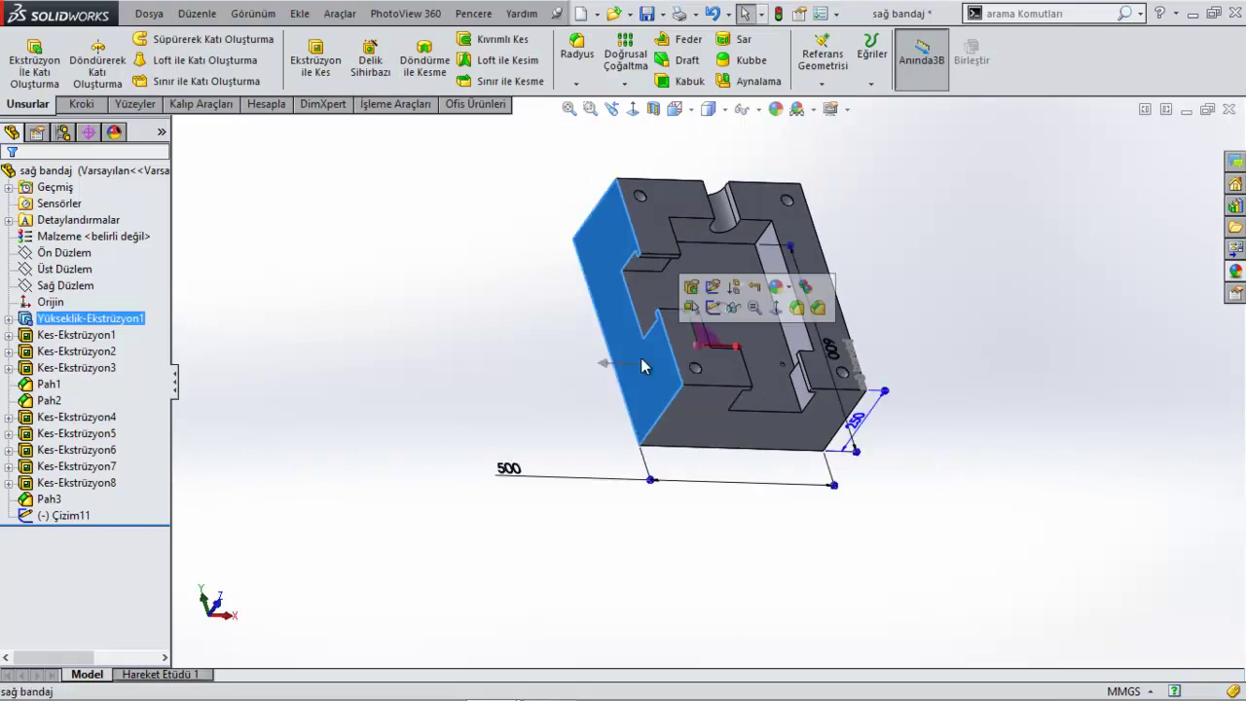
{"action": "left_click", "coordinate": [823, 60]}
{"action": "left_click", "coordinate": [839, 104]}
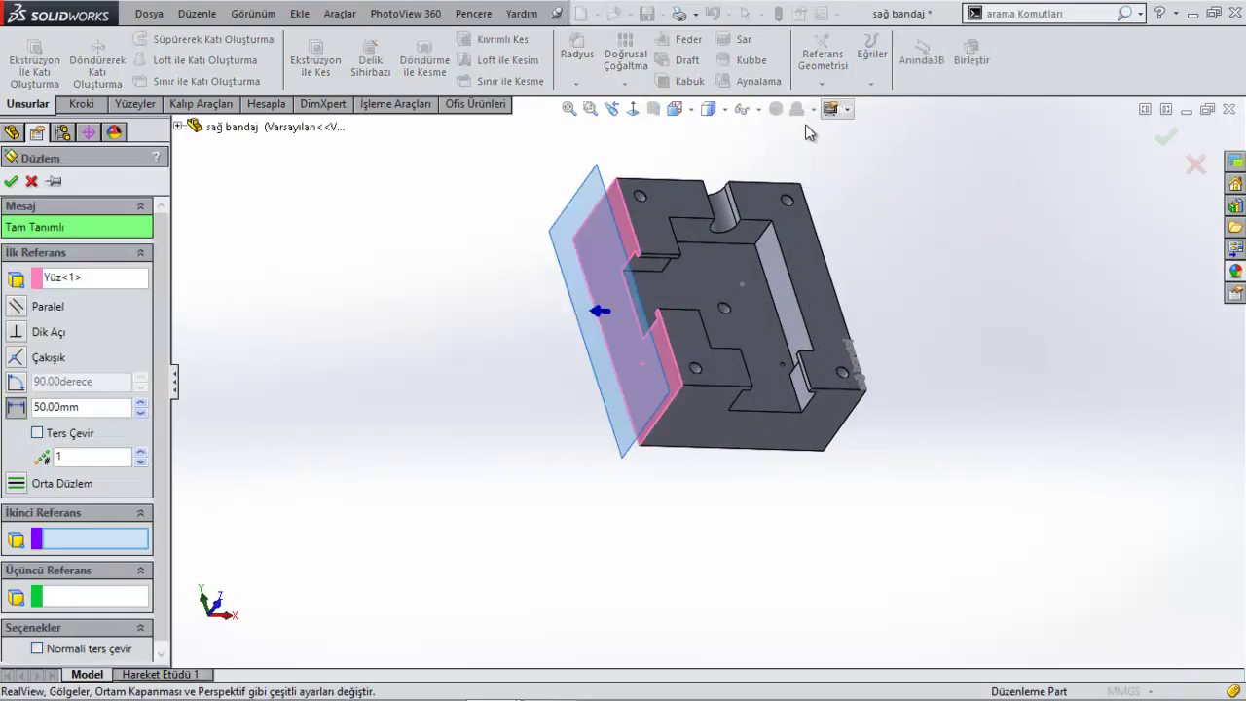
{"action": "middle_click_drag", "start_coordinate": [416, 315], "coordinate": [375, 369]}
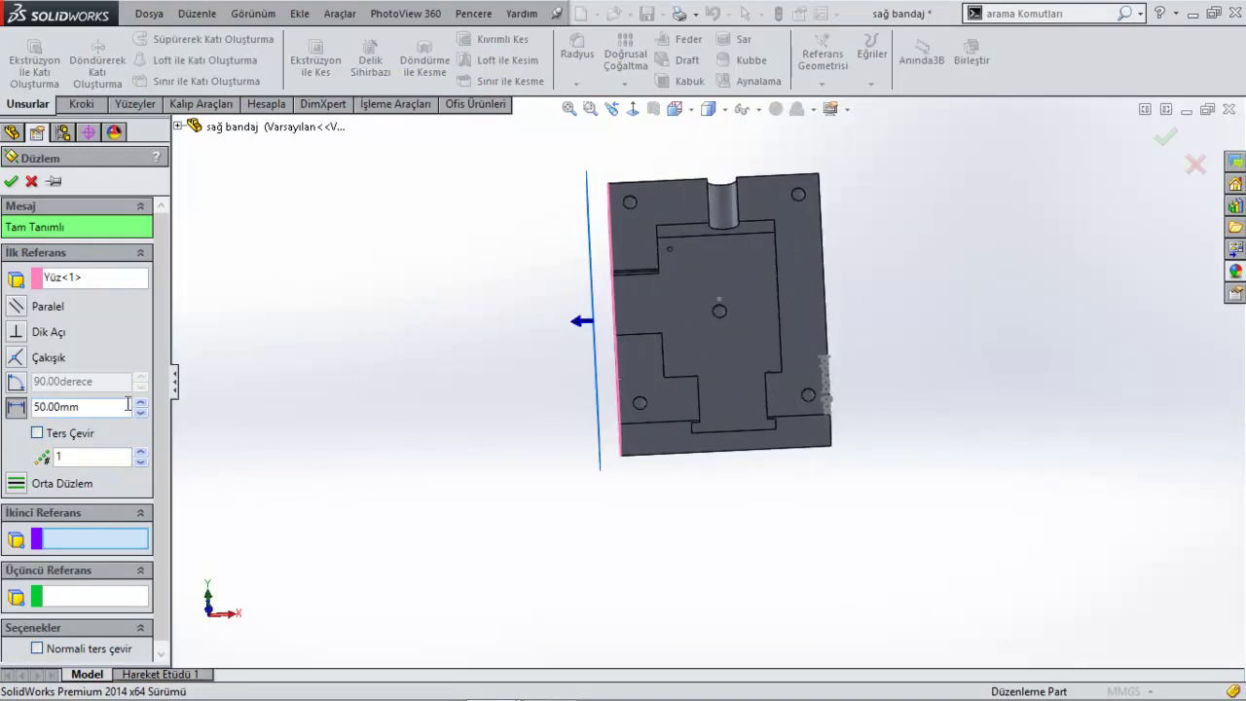
{"action": "left_click", "coordinate": [11, 181]}
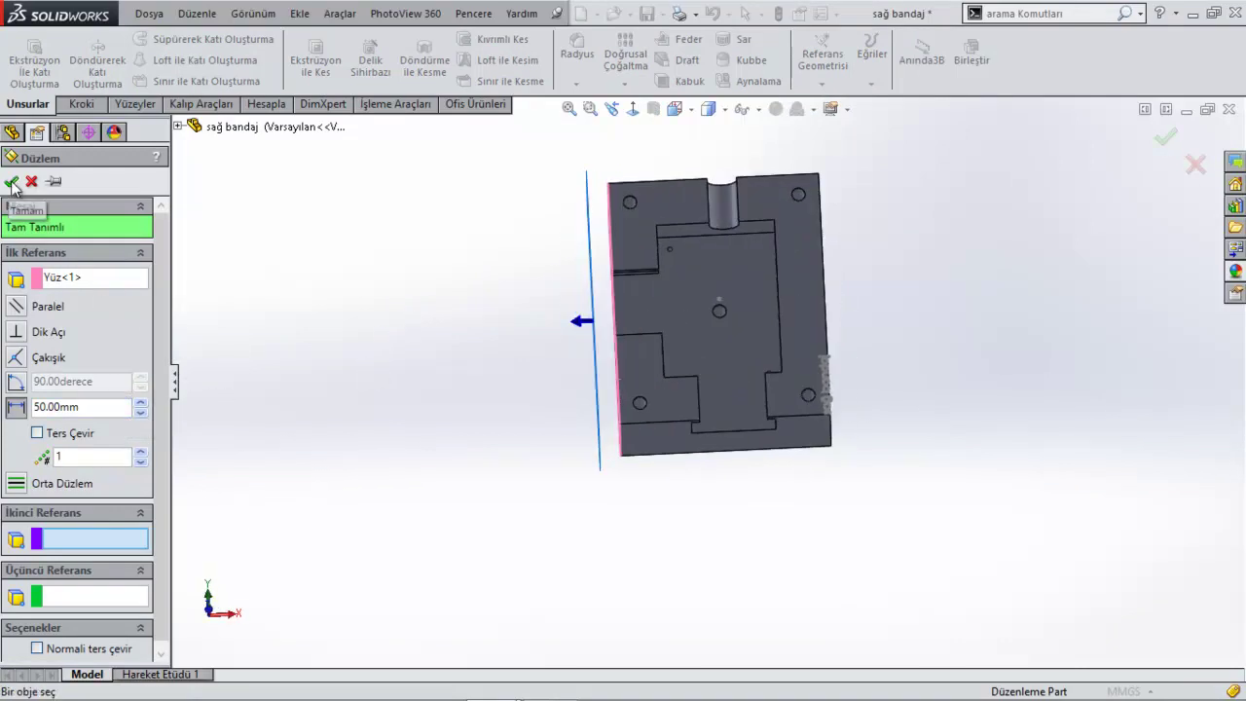
{"action": "middle_click_drag", "start_coordinate": [526, 406], "coordinate": [559, 399]}
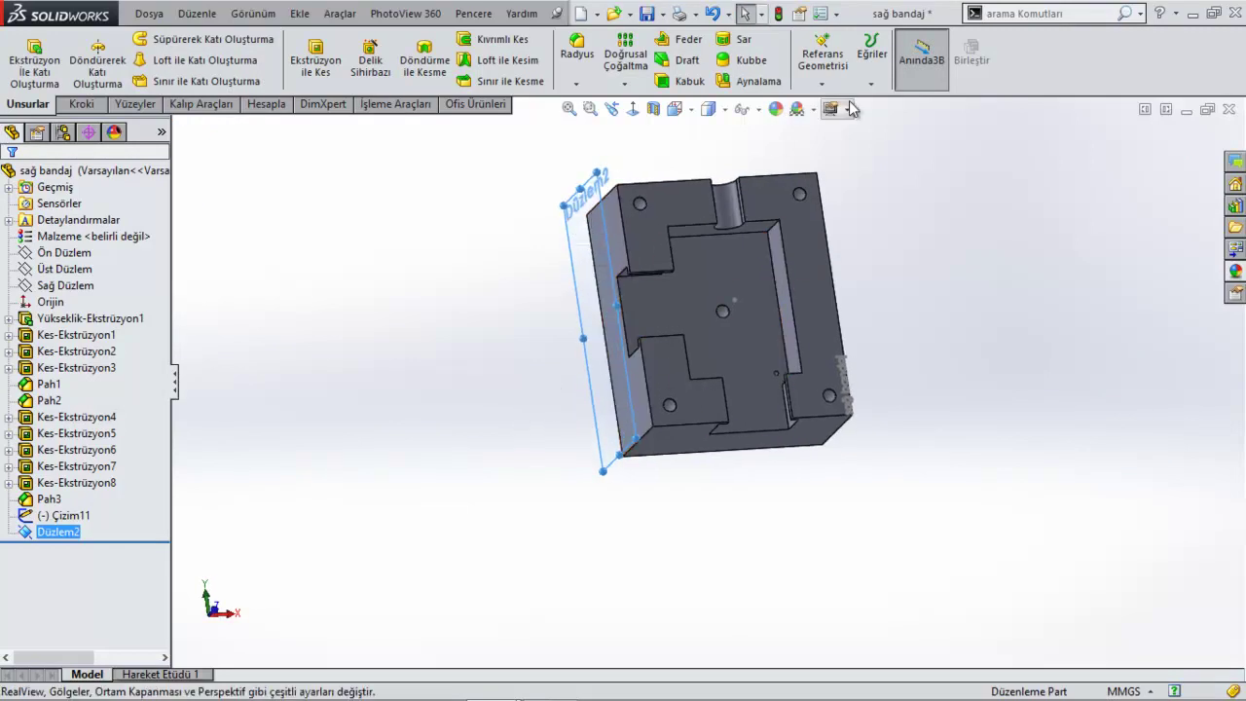
- Mirror the plate body across Düzlem2 with Merge solids unchecked
{"action": "left_click", "coordinate": [754, 81]}
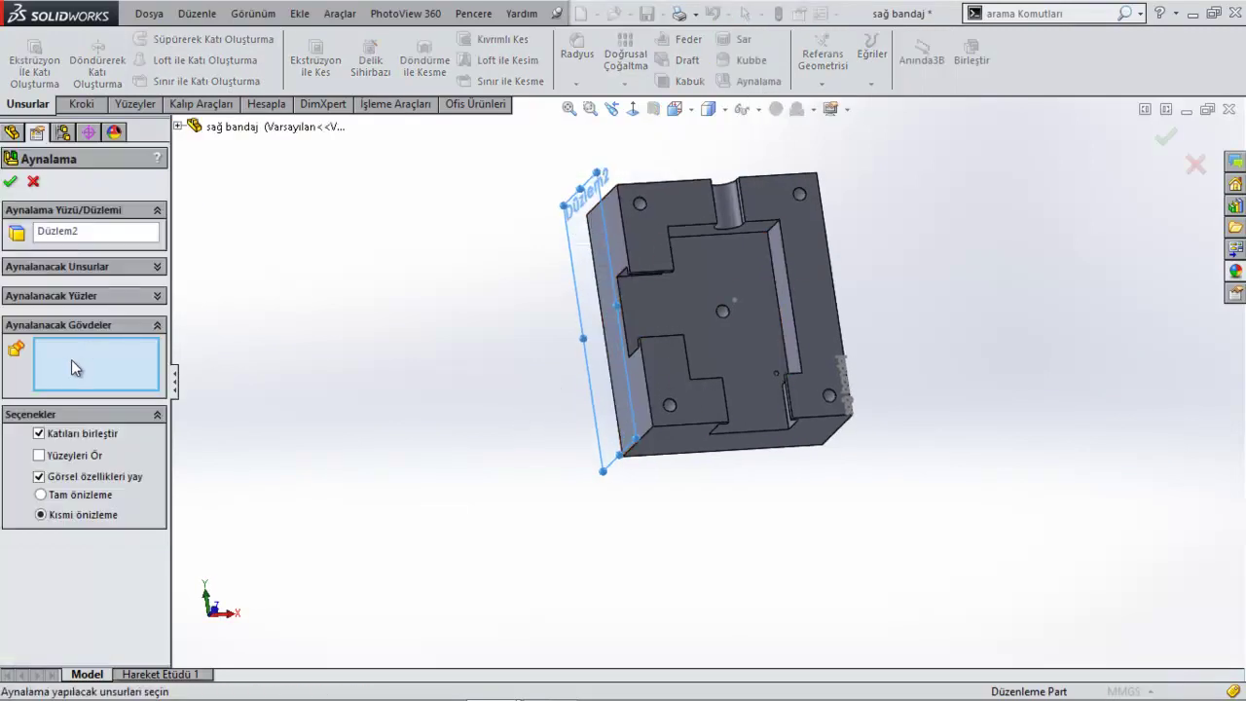
{"action": "left_click", "coordinate": [775, 341]}
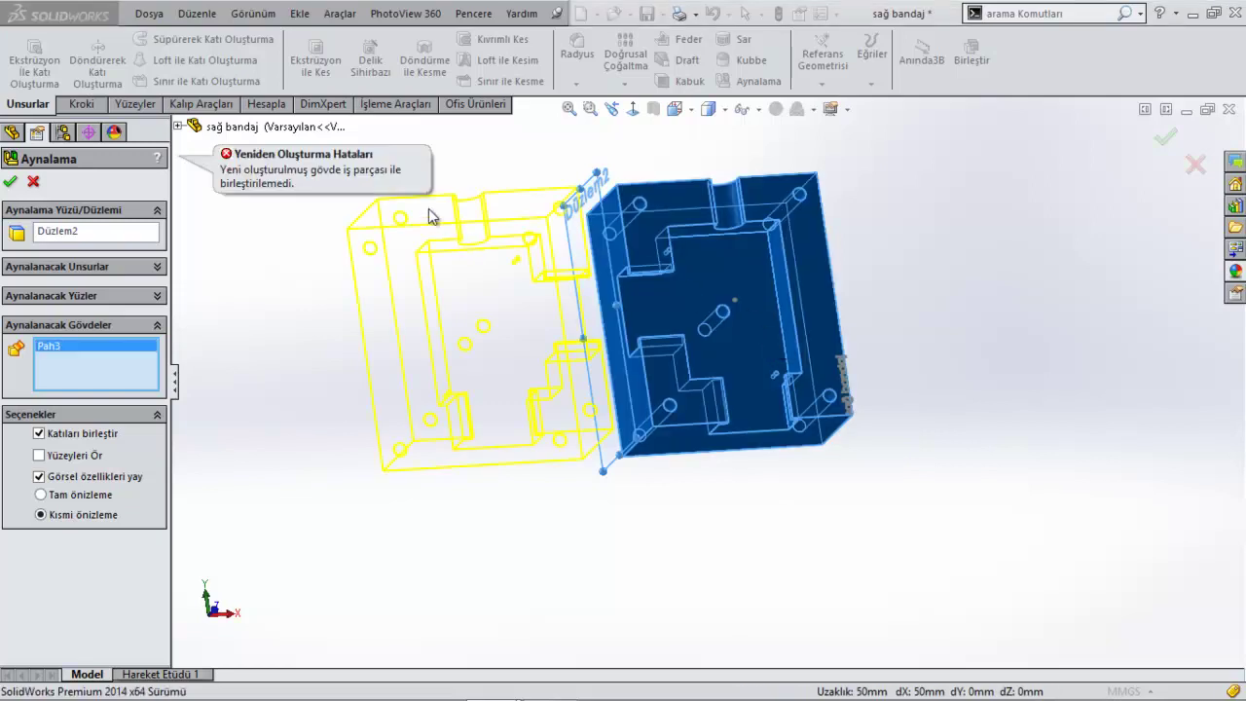
{"action": "left_click", "coordinate": [40, 433]}
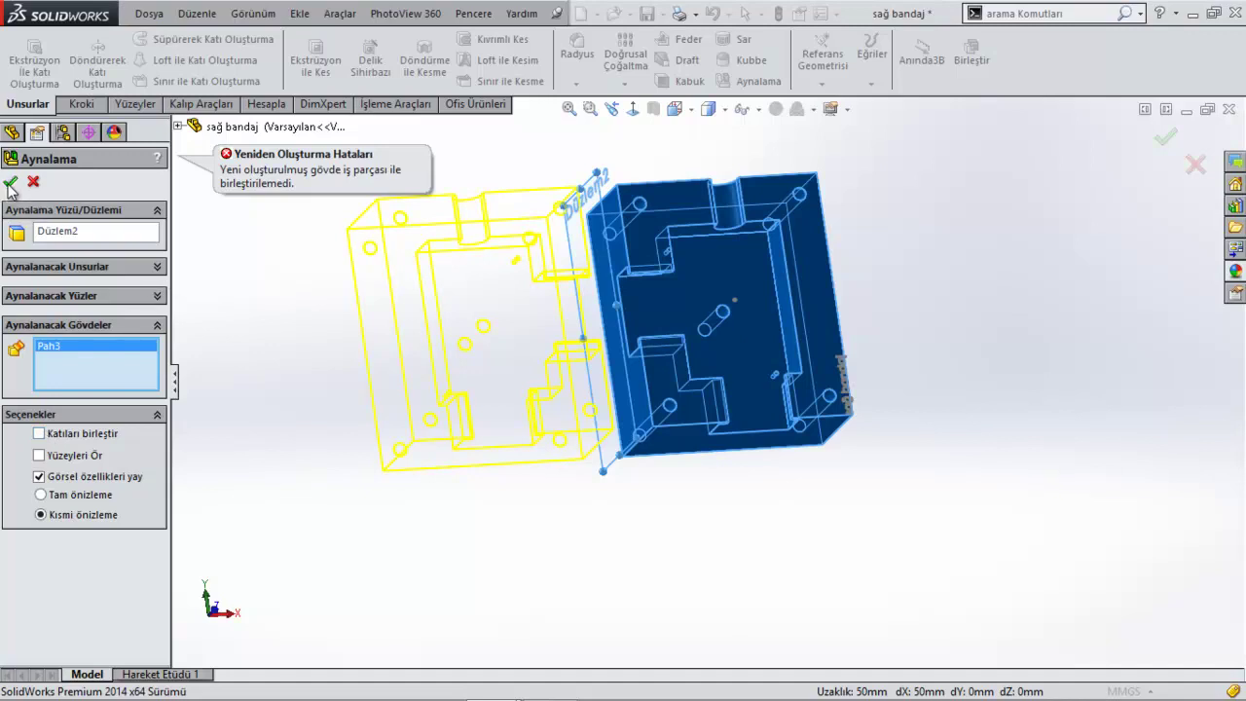
{"action": "left_click", "coordinate": [11, 183]}
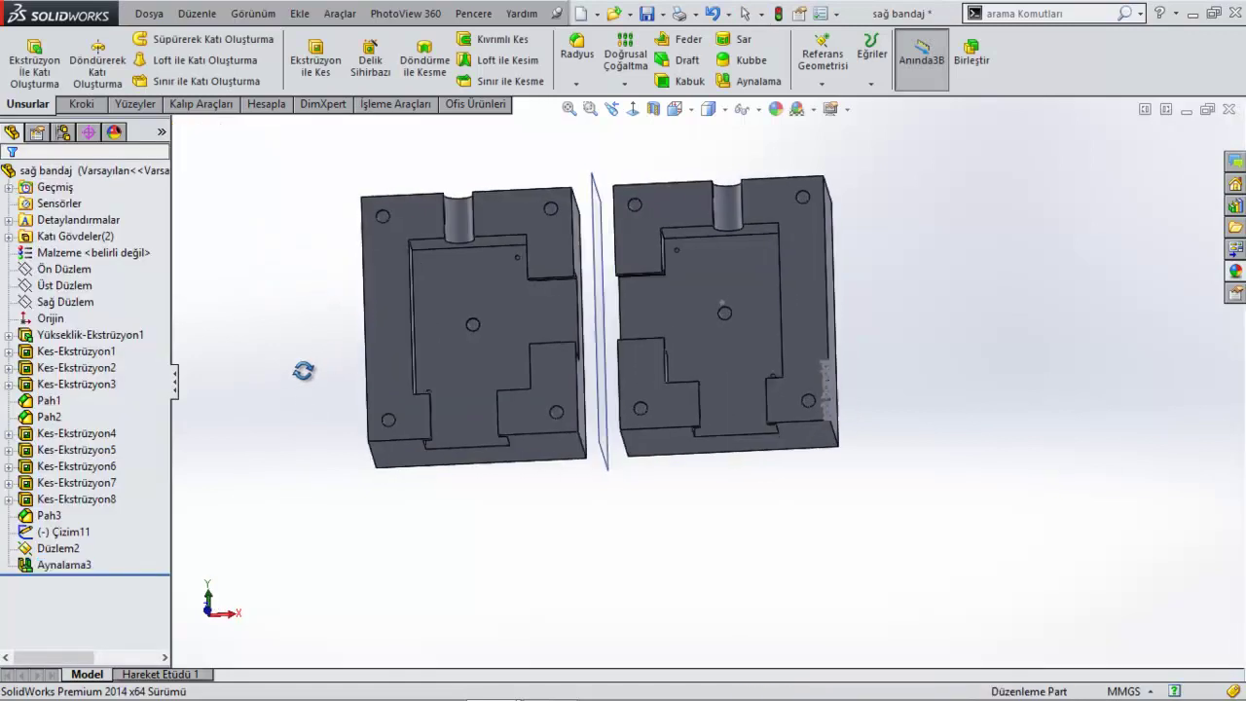
- Start a new sketch on the left plate's face
{"action": "scroll", "coordinate": [413, 418], "scroll_direction": "down", "scroll_amount": 3}
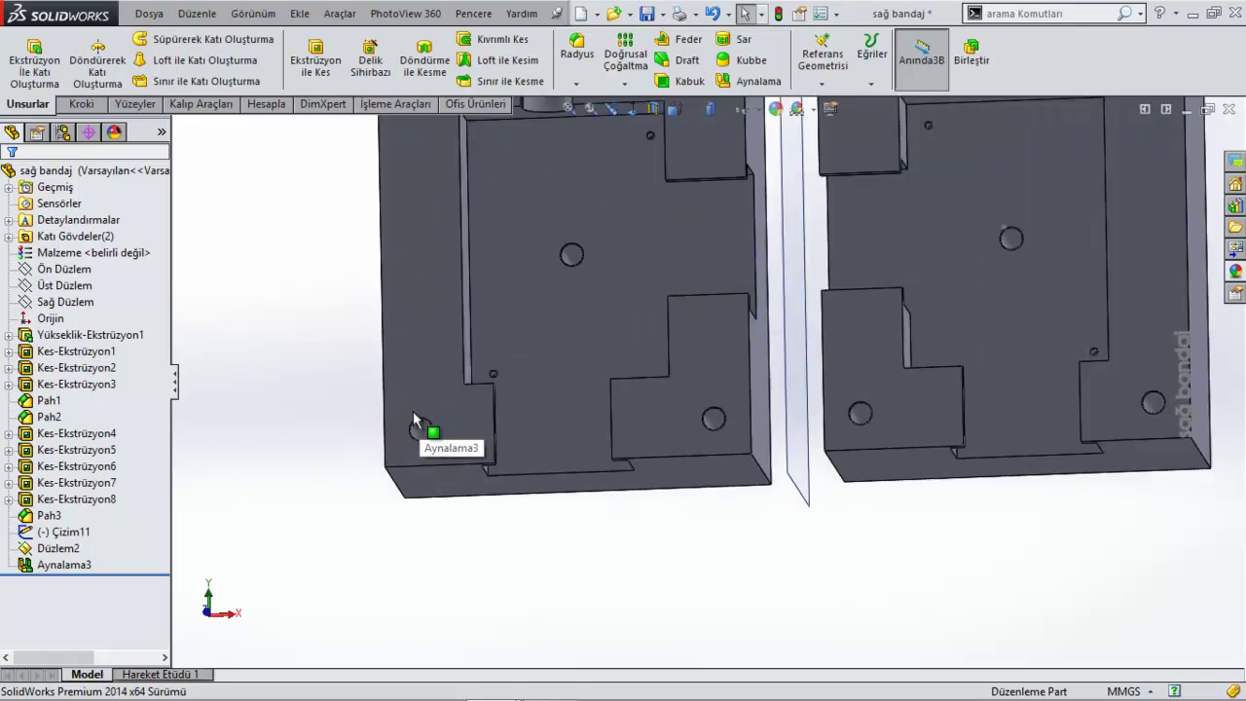
{"action": "left_click", "coordinate": [396, 394]}
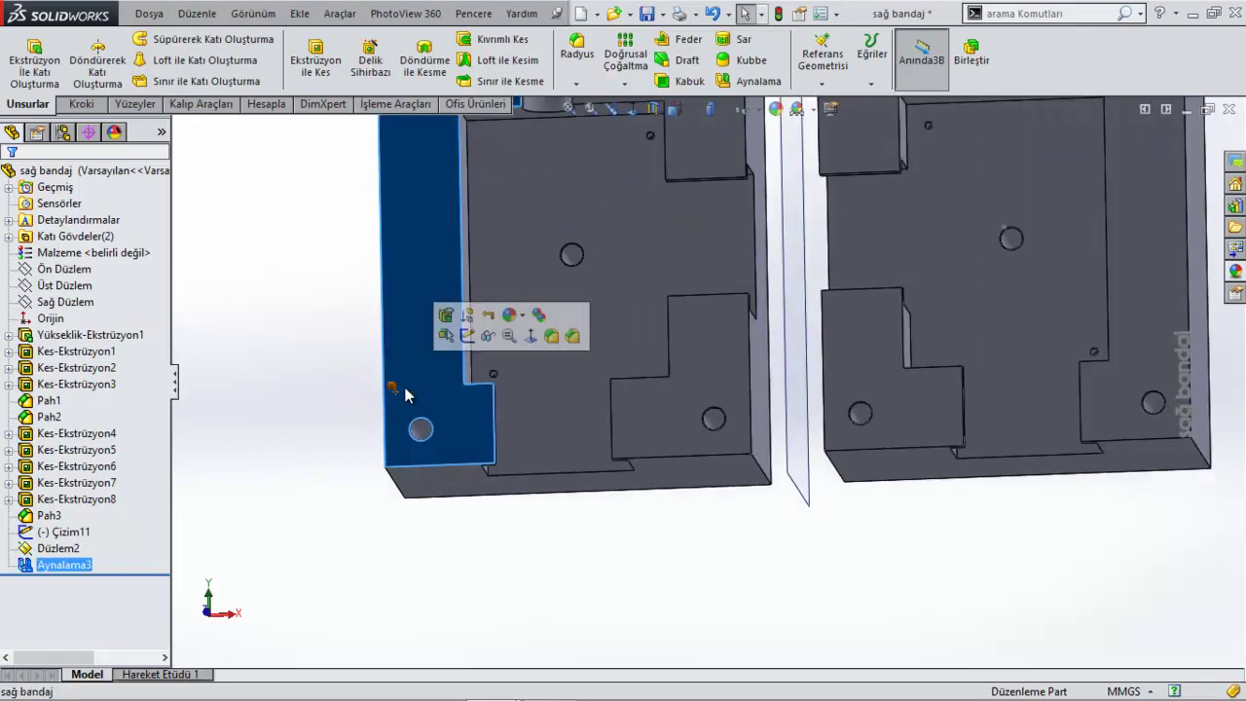
{"action": "left_click", "coordinate": [469, 335]}
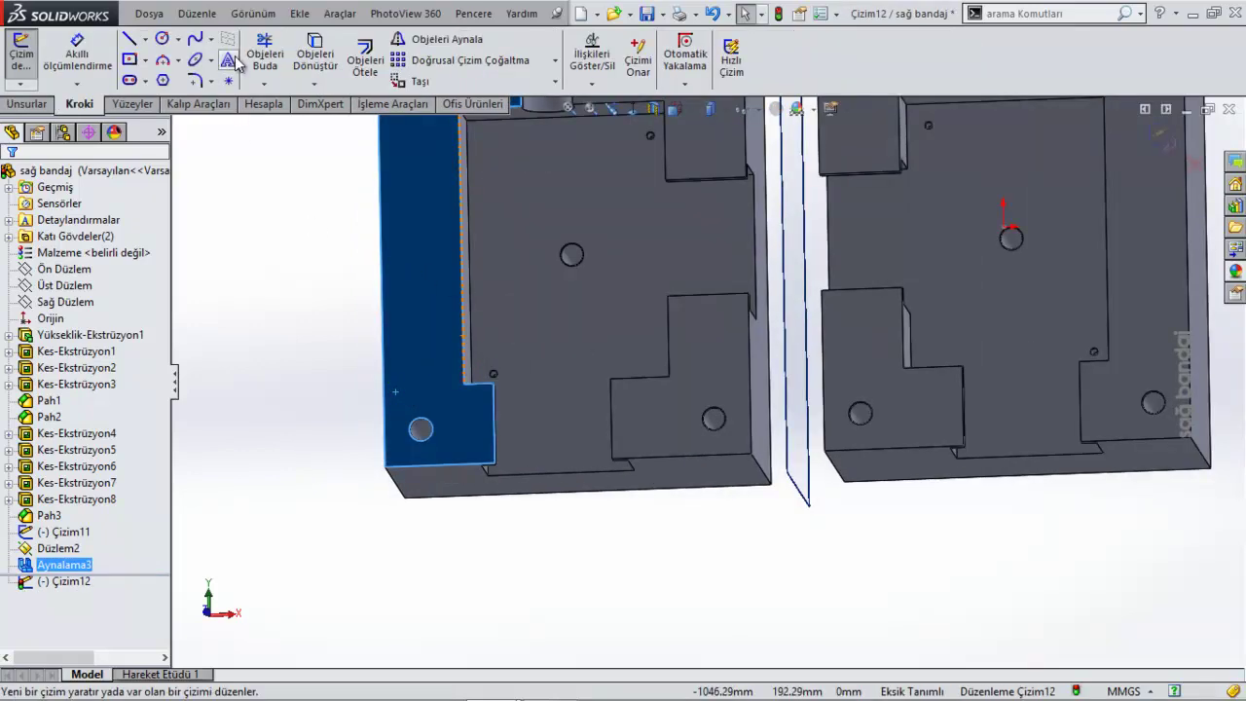
- Insert sketch text, trying the left edge and then the inner step edge as its path
{"action": "left_click", "coordinate": [228, 59]}
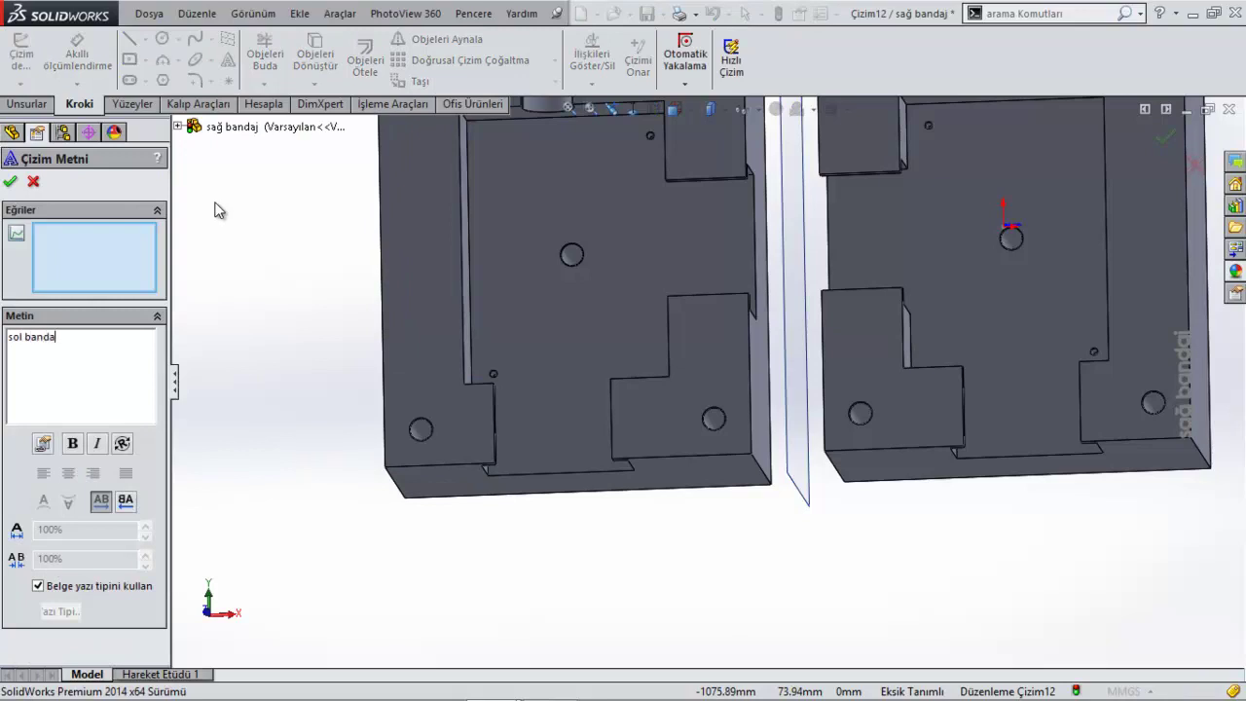
{"action": "type", "text": "sol bandaj"}
{"action": "left_click", "coordinate": [385, 438]}
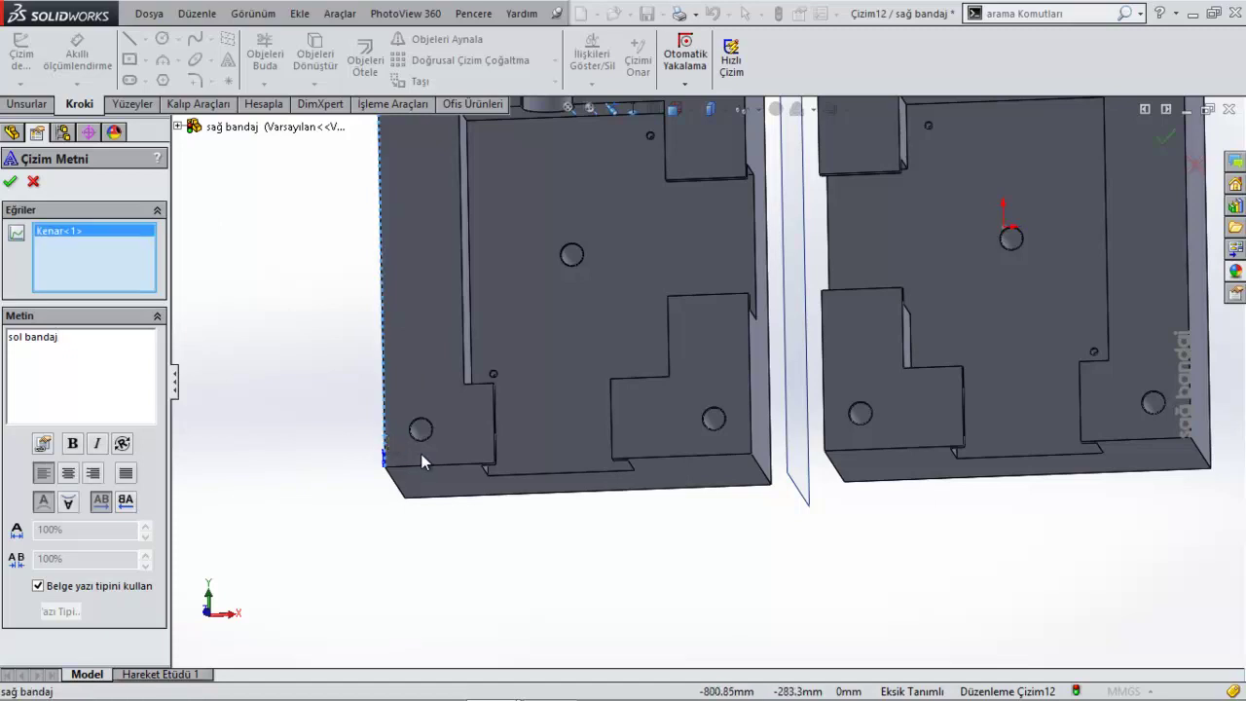
{"action": "scroll", "coordinate": [519, 440], "scroll_direction": "down", "scroll_amount": 3}
{"action": "scroll", "coordinate": [520, 438], "scroll_direction": "down", "scroll_amount": 2}
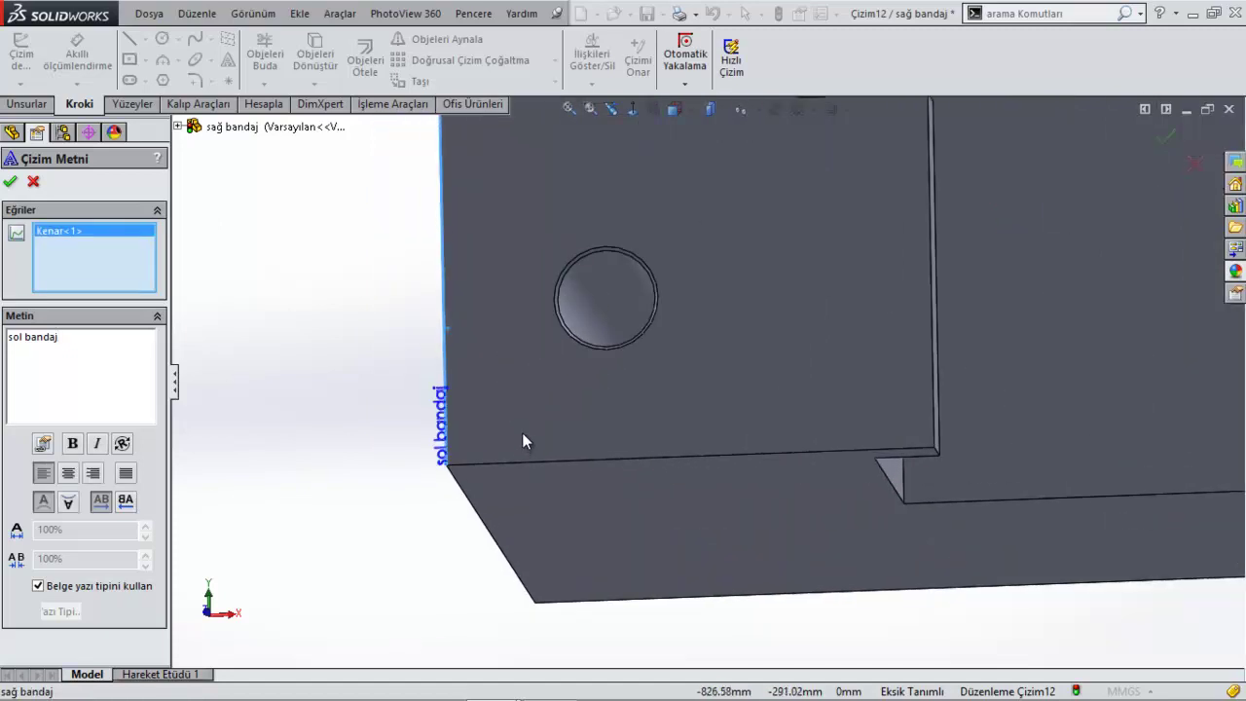
{"action": "scroll", "coordinate": [545, 438], "scroll_direction": "up", "scroll_amount": 3}
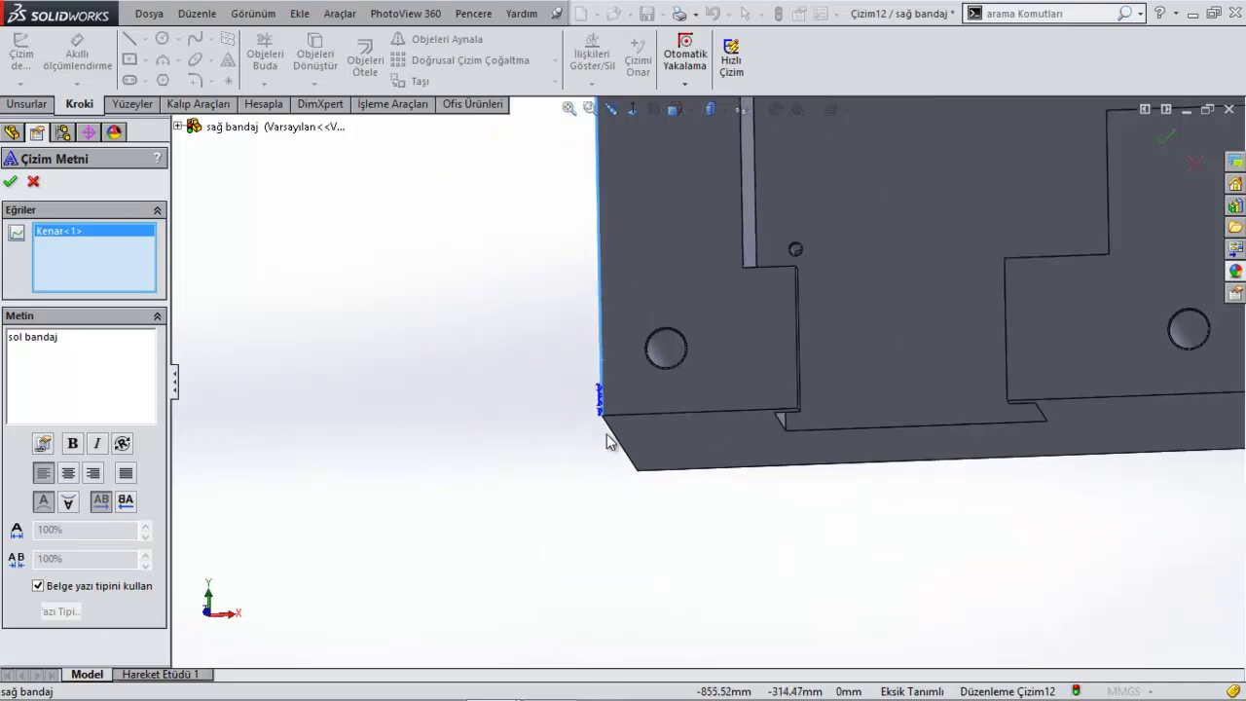
{"action": "scroll", "coordinate": [804, 422], "scroll_direction": "up", "scroll_amount": 2}
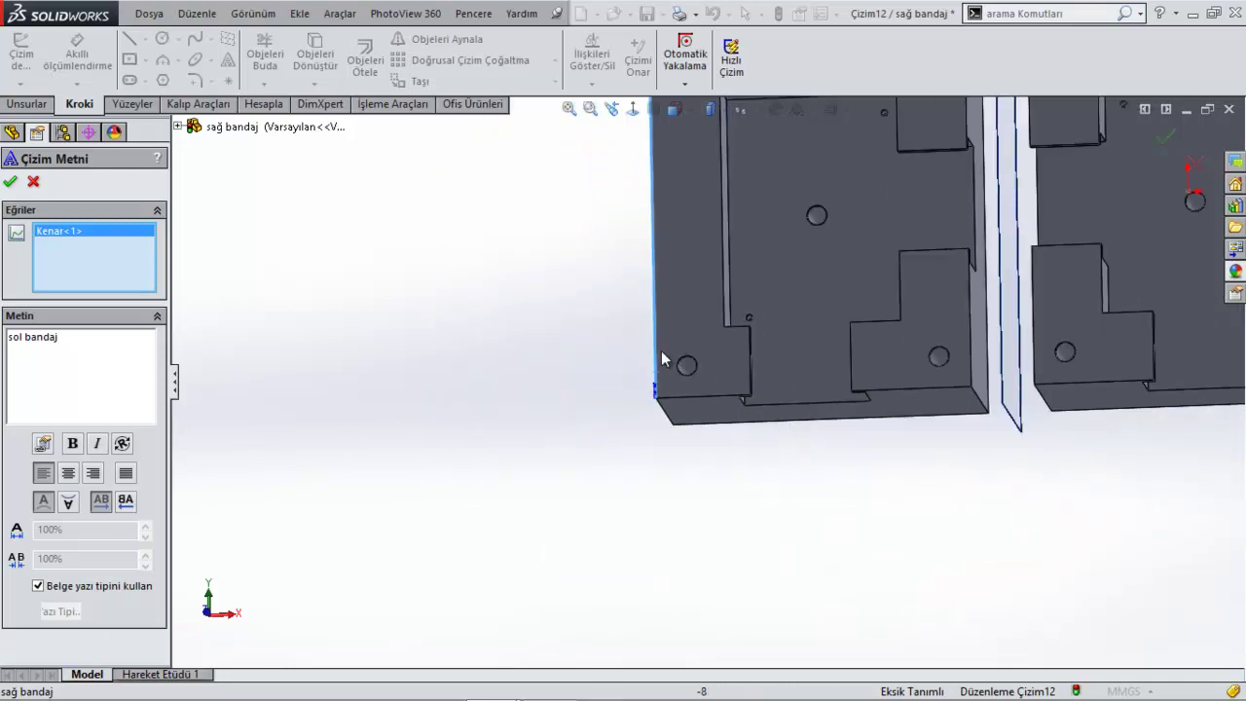
{"action": "left_click", "coordinate": [658, 360]}
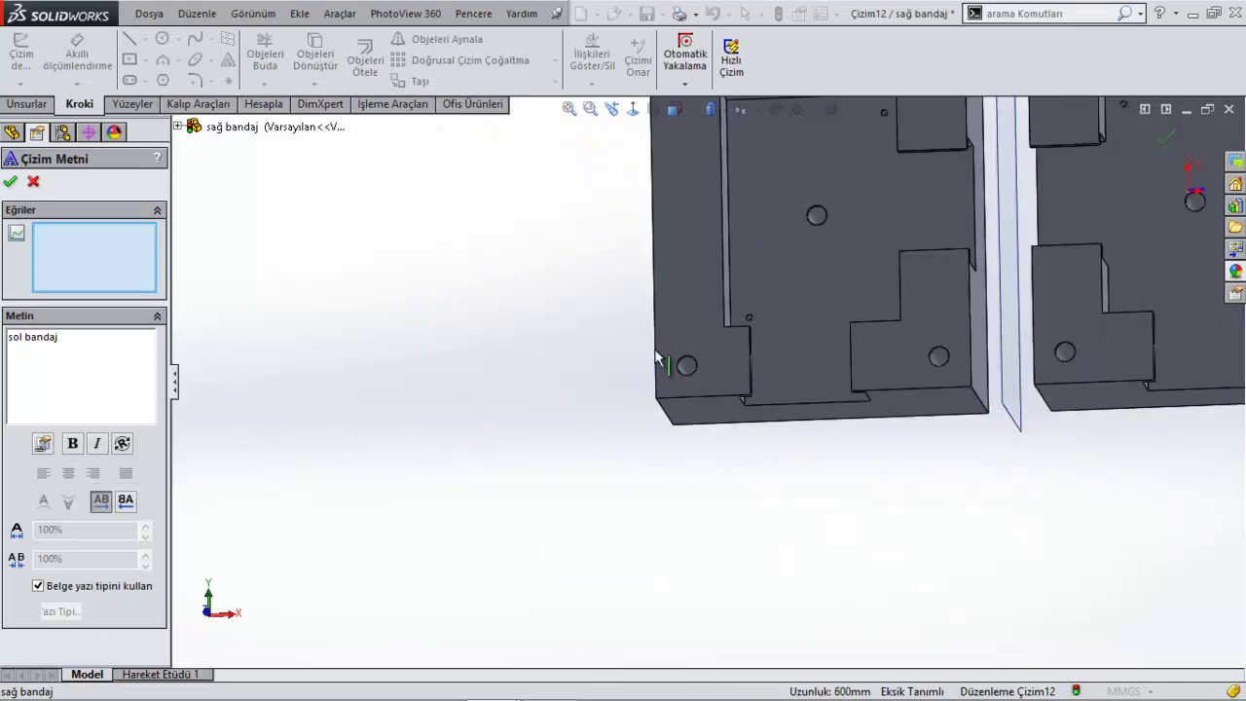
{"action": "left_click", "coordinate": [970, 362]}
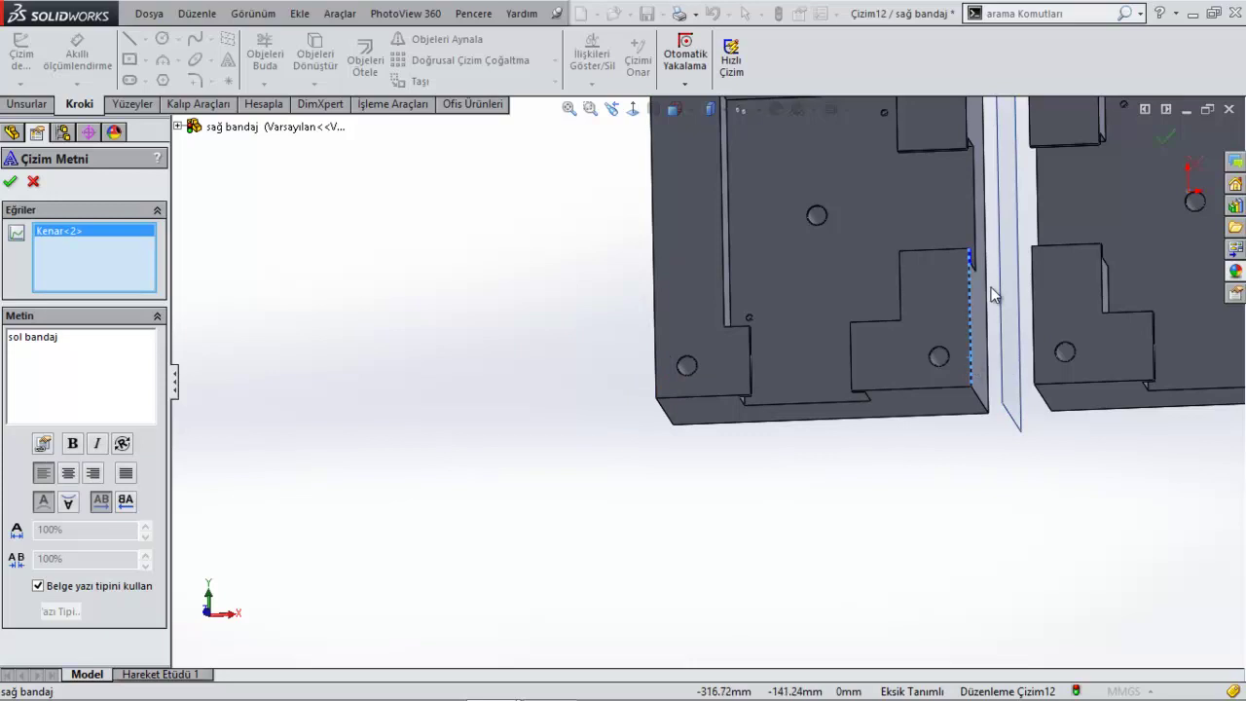
{"action": "scroll", "coordinate": [995, 295], "scroll_direction": "down", "scroll_amount": 4}
{"action": "scroll", "coordinate": [849, 272], "scroll_direction": "down", "scroll_amount": 2}
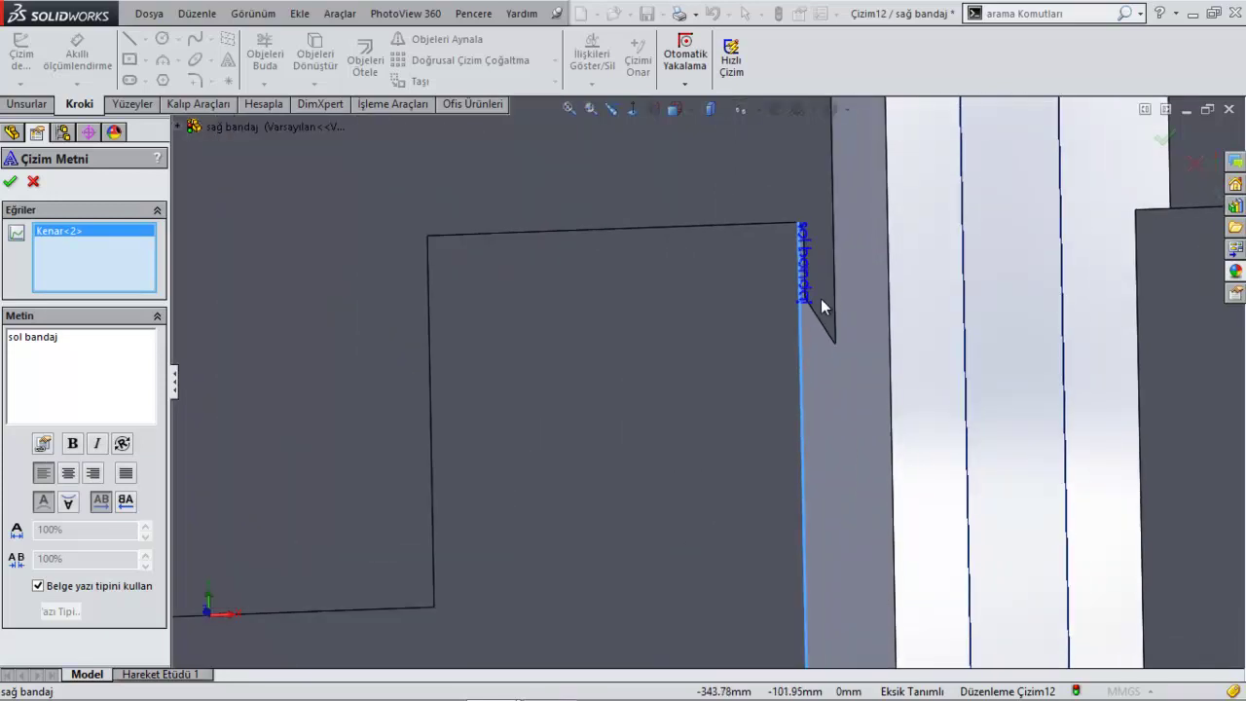
{"action": "scroll", "coordinate": [818, 301], "scroll_direction": "up", "scroll_amount": 1}
- Clear the guide edge and attach the text to the left plate's outer edge
{"action": "right_click", "coordinate": [64, 242]}
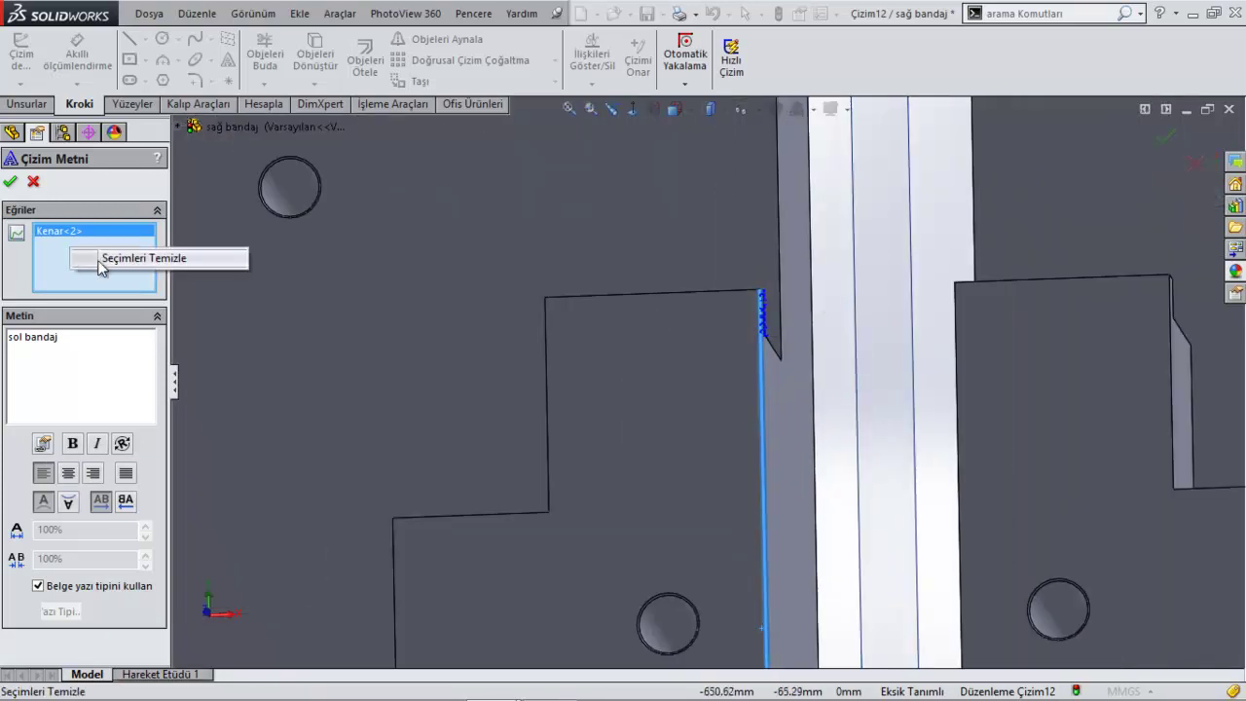
{"action": "left_click", "coordinate": [117, 258]}
{"action": "key", "text": "ctrl+7"}
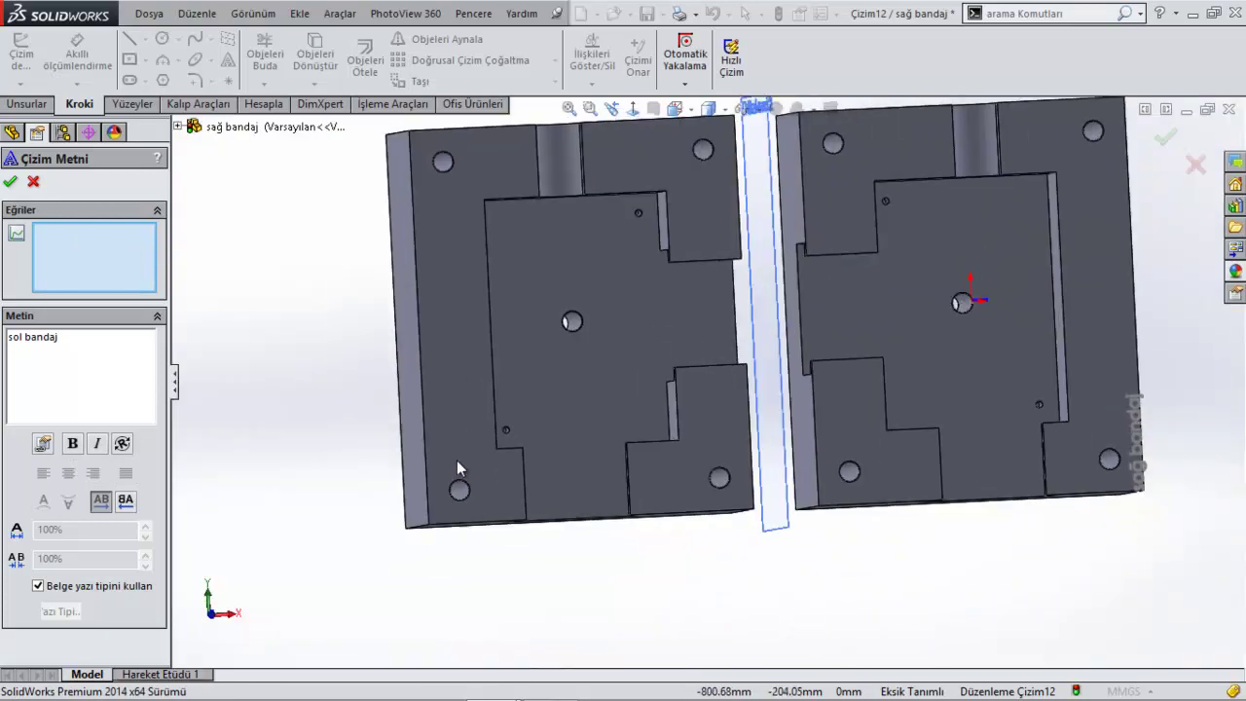
{"action": "scroll", "coordinate": [477, 467], "scroll_direction": "down", "scroll_amount": 3}
{"action": "left_click", "coordinate": [532, 491]}
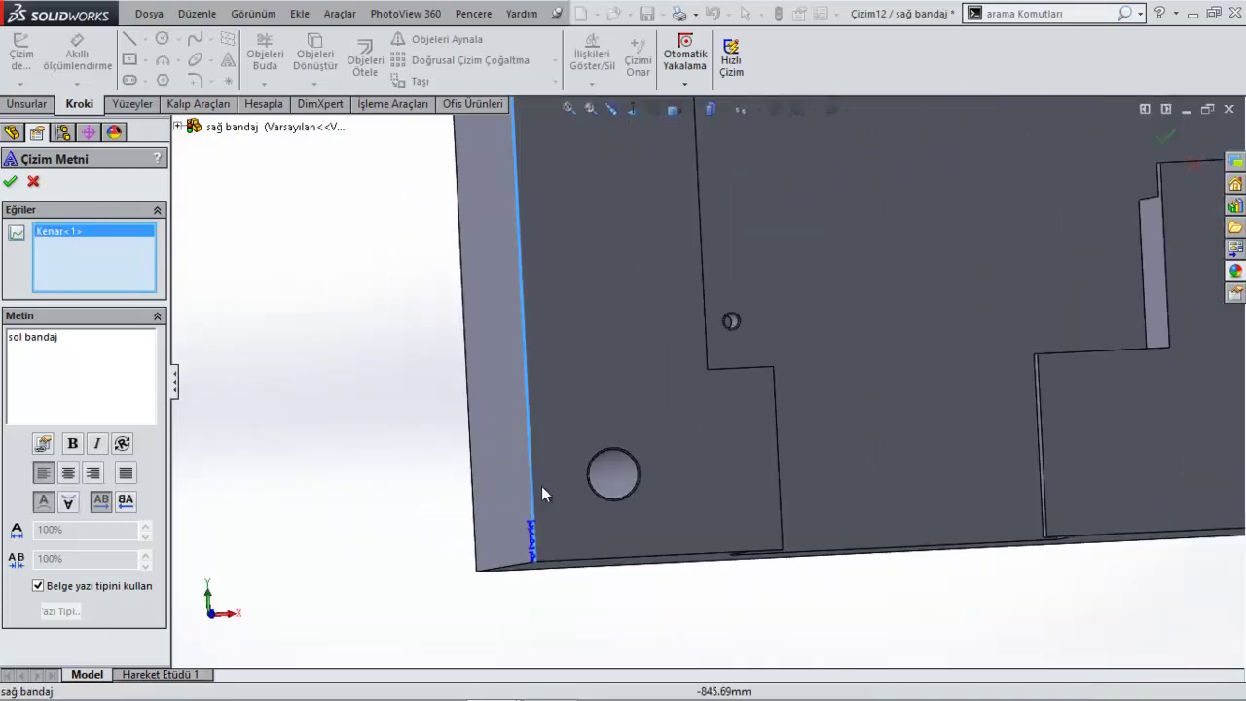
{"action": "middle_click_drag", "start_coordinate": [541, 486], "coordinate": [459, 505]}
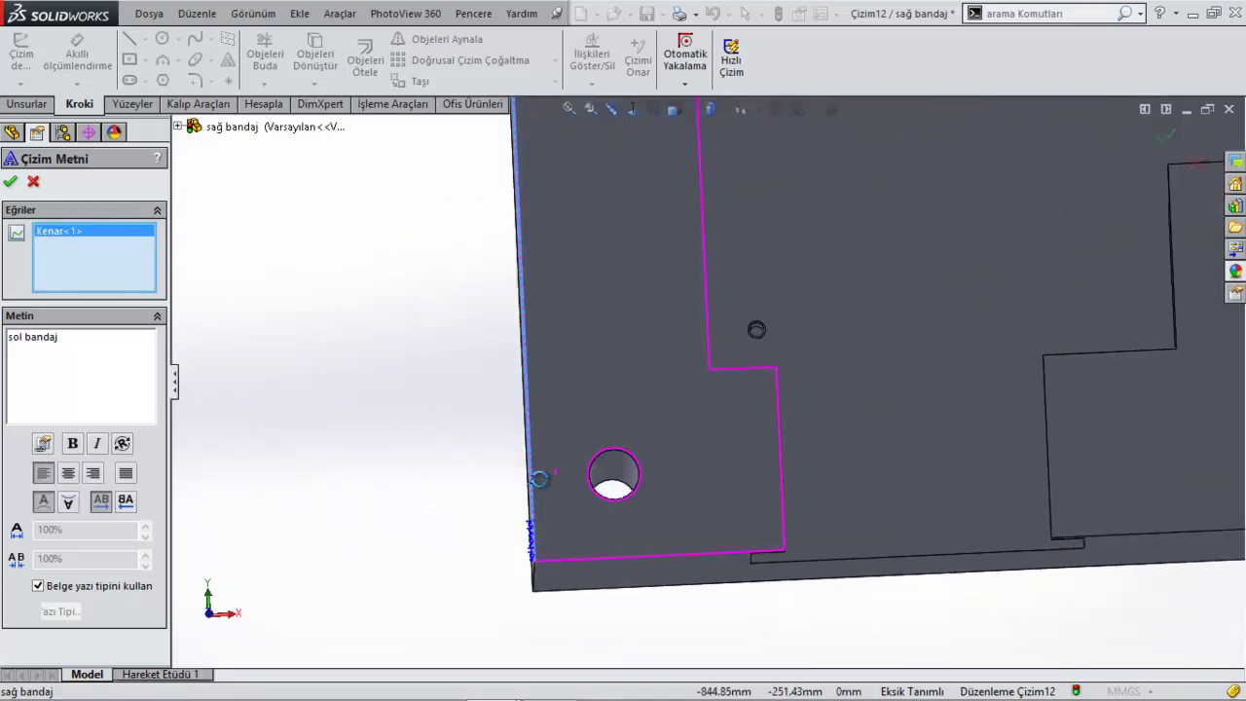
- Flip the text vertically and mirror it so 'sol bandaj' reads correctly
{"action": "left_click", "coordinate": [67, 502]}
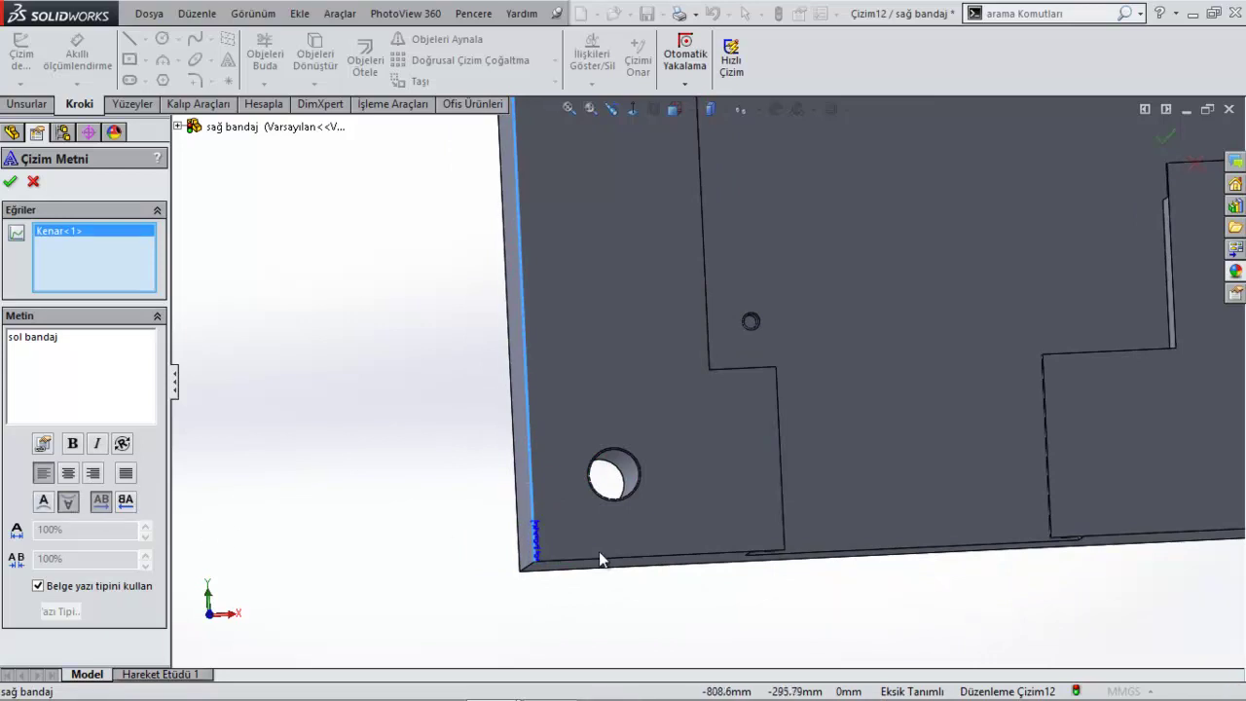
{"action": "scroll", "coordinate": [594, 545], "scroll_direction": "down", "scroll_amount": 2}
{"action": "scroll", "coordinate": [573, 502], "scroll_direction": "down", "scroll_amount": 2}
{"action": "scroll", "coordinate": [565, 480], "scroll_direction": "down", "scroll_amount": 1}
{"action": "scroll", "coordinate": [561, 479], "scroll_direction": "down", "scroll_amount": 1}
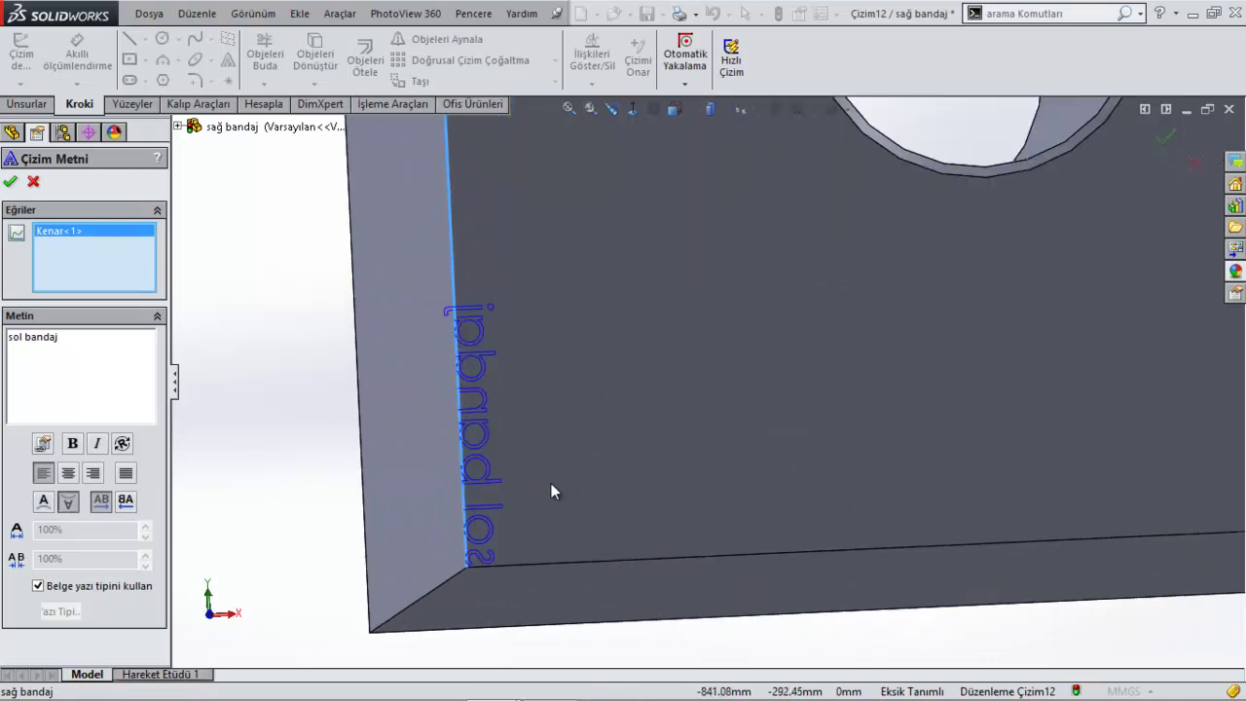
{"action": "left_click", "coordinate": [131, 503]}
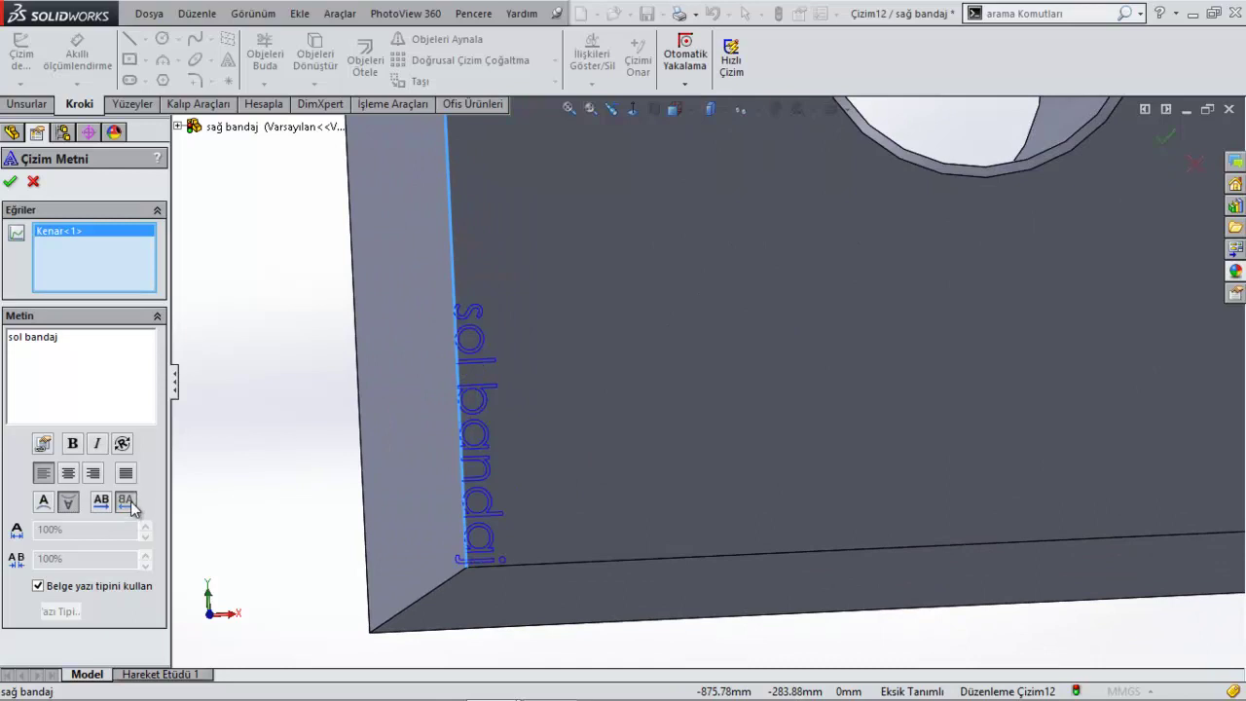
- Switch off the document font, set the text height to 72 points, and accept the text
{"action": "left_click", "coordinate": [38, 586]}
{"action": "left_click", "coordinate": [61, 611]}
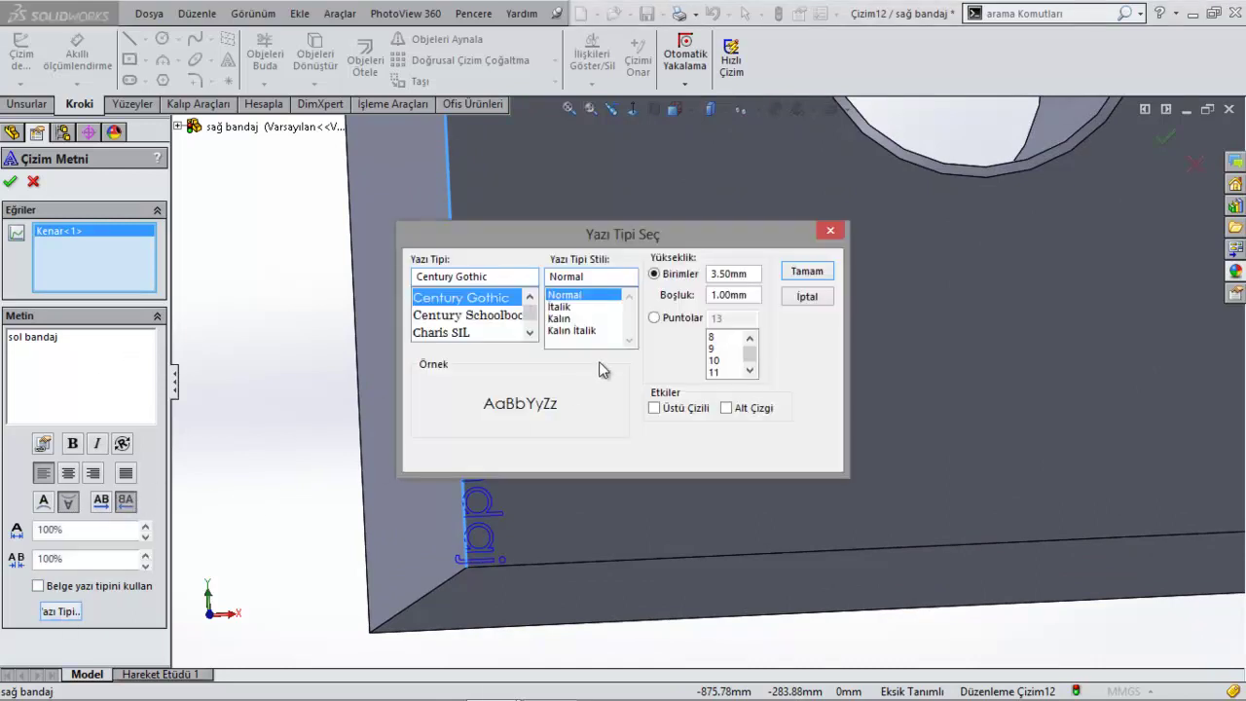
{"action": "left_click", "coordinate": [656, 319]}
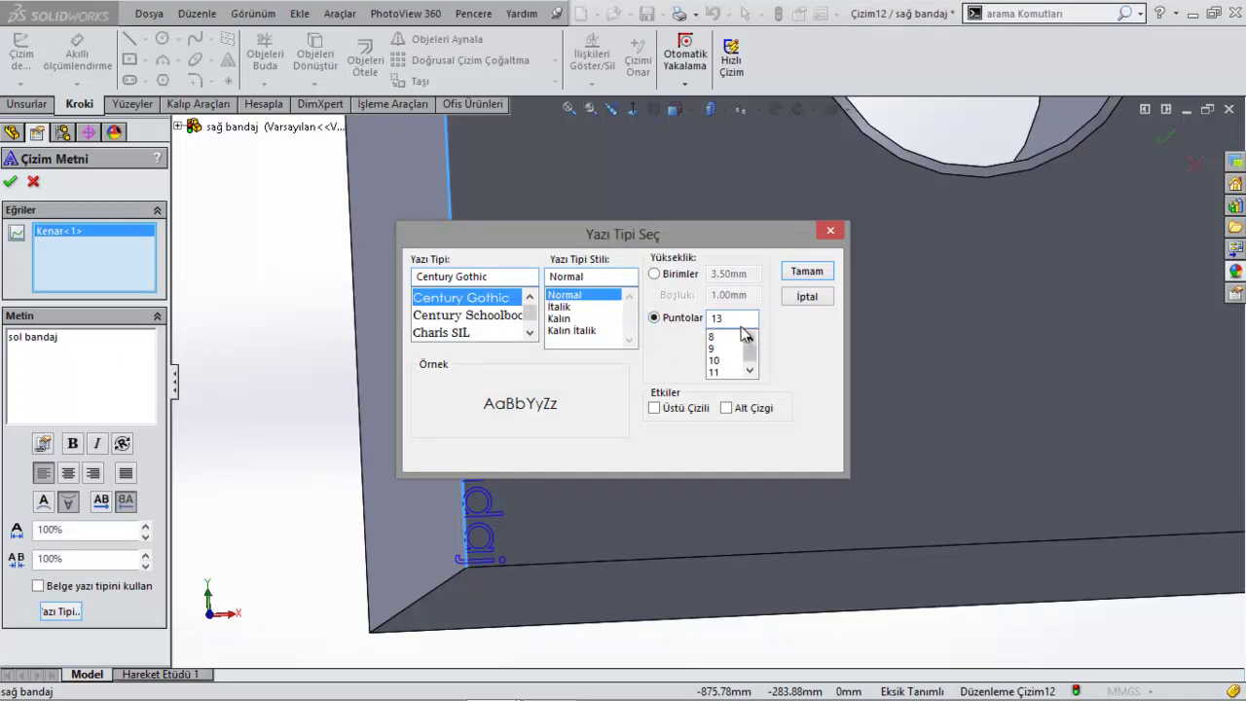
{"action": "left_click_drag", "start_coordinate": [750, 363], "coordinate": [751, 372]}
{"action": "left_click", "coordinate": [715, 372]}
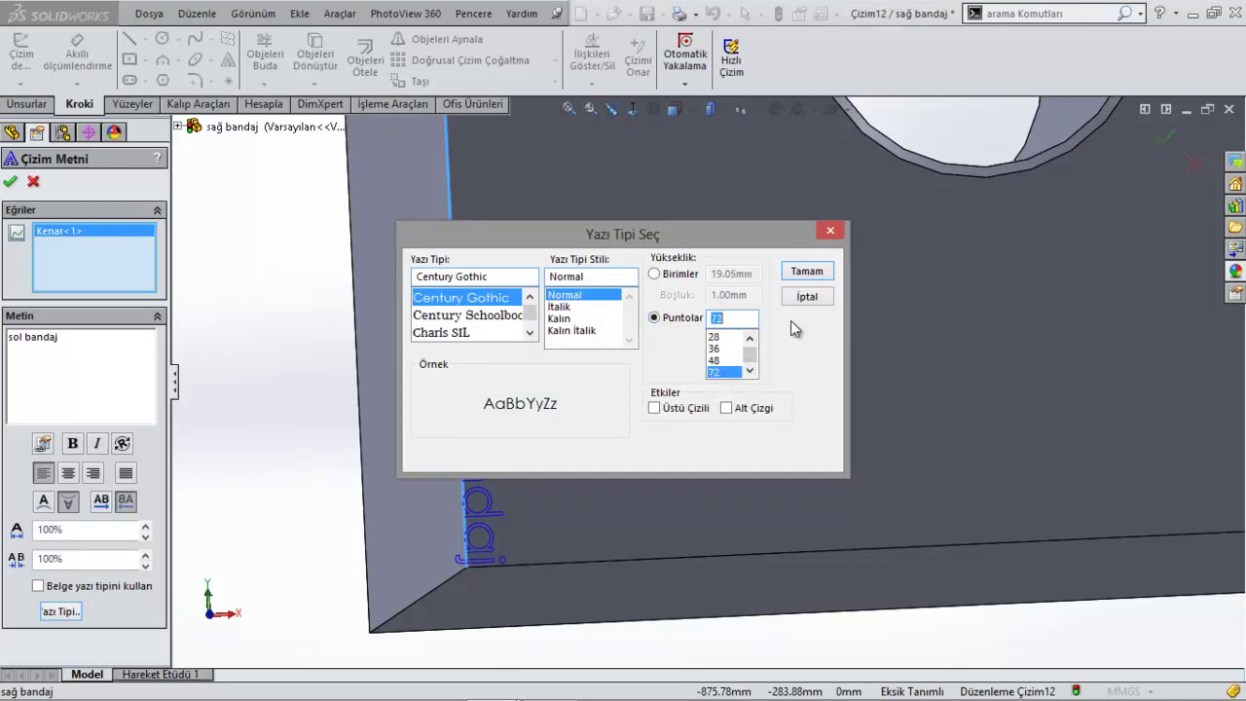
{"action": "left_click", "coordinate": [811, 272]}
{"action": "scroll", "coordinate": [681, 321], "scroll_direction": "up", "scroll_amount": 3}
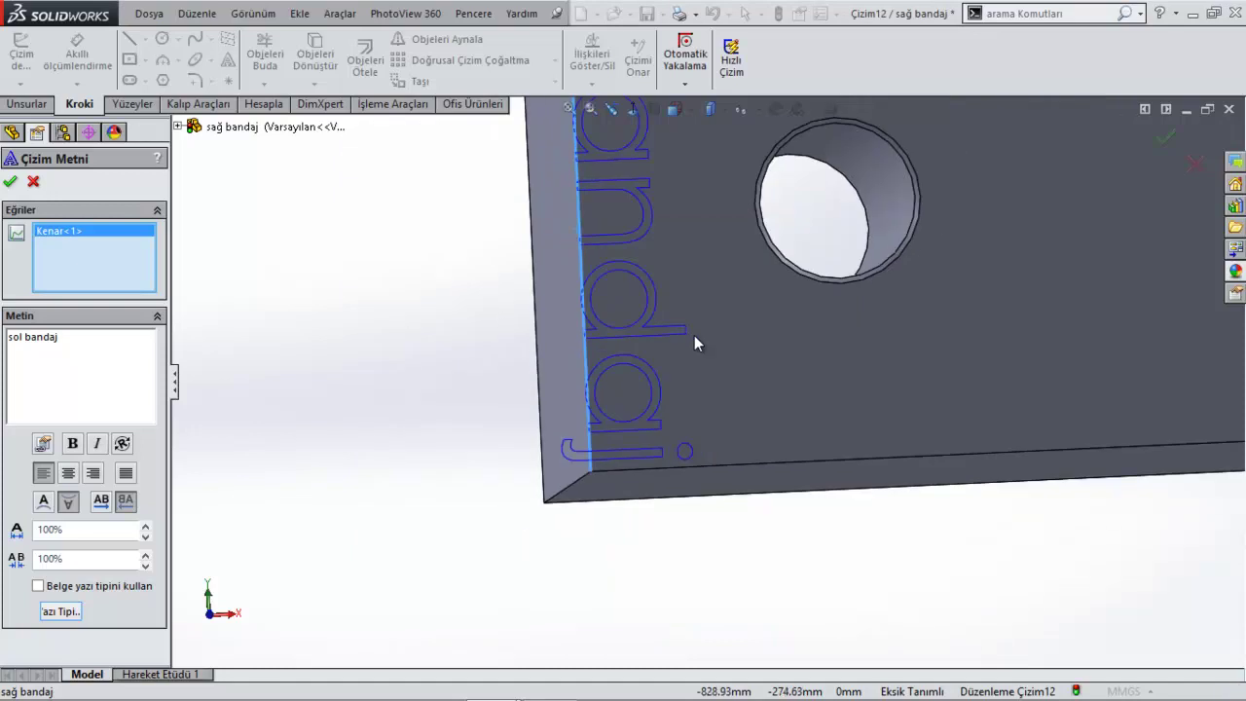
{"action": "scroll", "coordinate": [694, 335], "scroll_direction": "up", "scroll_amount": 2}
{"action": "scroll", "coordinate": [749, 292], "scroll_direction": "up", "scroll_amount": 2}
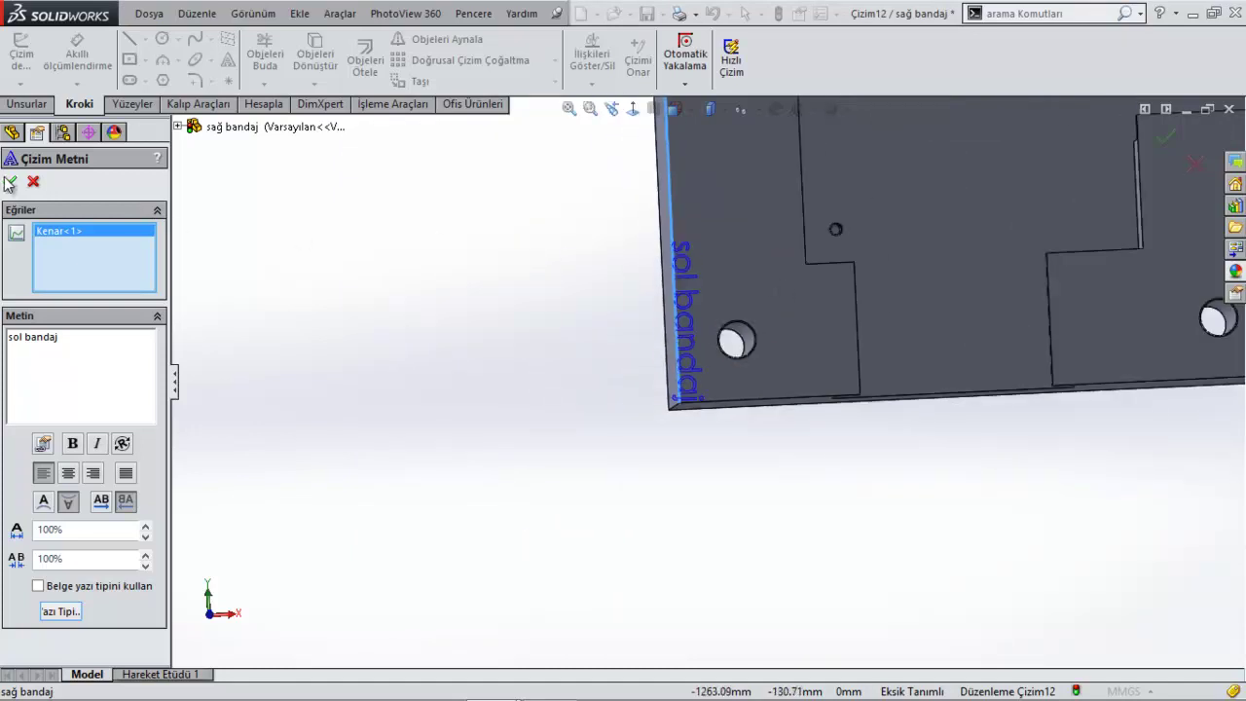
{"action": "left_click", "coordinate": [10, 181]}
{"action": "scroll", "coordinate": [751, 322], "scroll_direction": "up", "scroll_amount": 1}
- Exit the sketch, orbit to see both plates, and hide plane Düzlem2
{"action": "scroll", "coordinate": [750, 322], "scroll_direction": "up", "scroll_amount": 5}
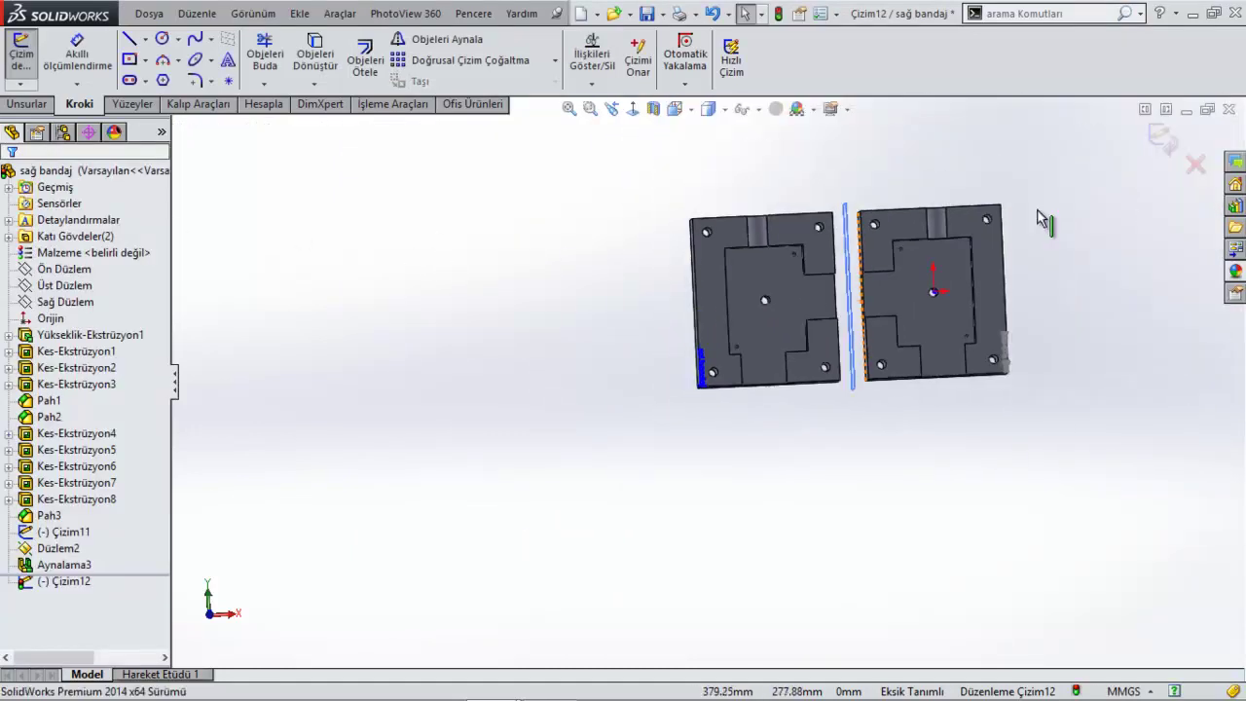
{"action": "left_click", "coordinate": [1164, 140]}
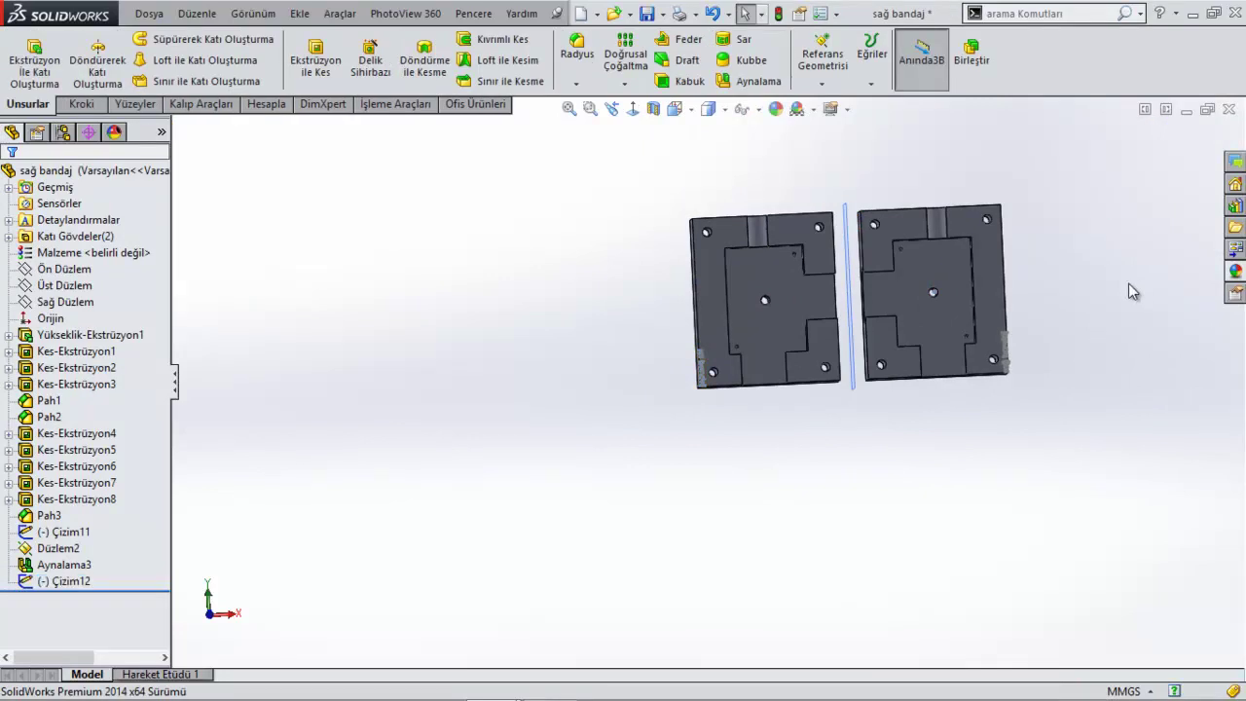
{"action": "scroll", "coordinate": [960, 275], "scroll_direction": "down", "scroll_amount": 2}
{"action": "scroll", "coordinate": [960, 275], "scroll_direction": "down", "scroll_amount": 3}
{"action": "middle_click_drag", "start_coordinate": [1093, 318], "coordinate": [1068, 282]}
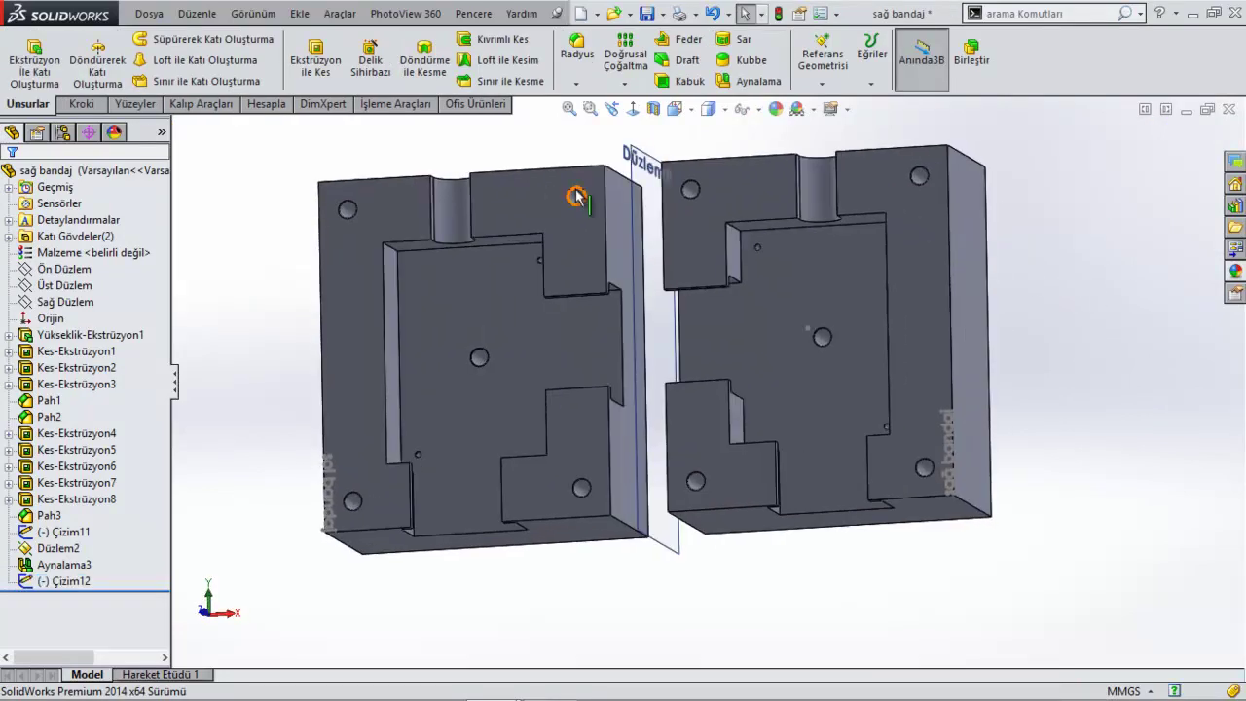
{"action": "scroll", "coordinate": [576, 205], "scroll_direction": "down", "scroll_amount": 5}
{"action": "left_click", "coordinate": [725, 220]}
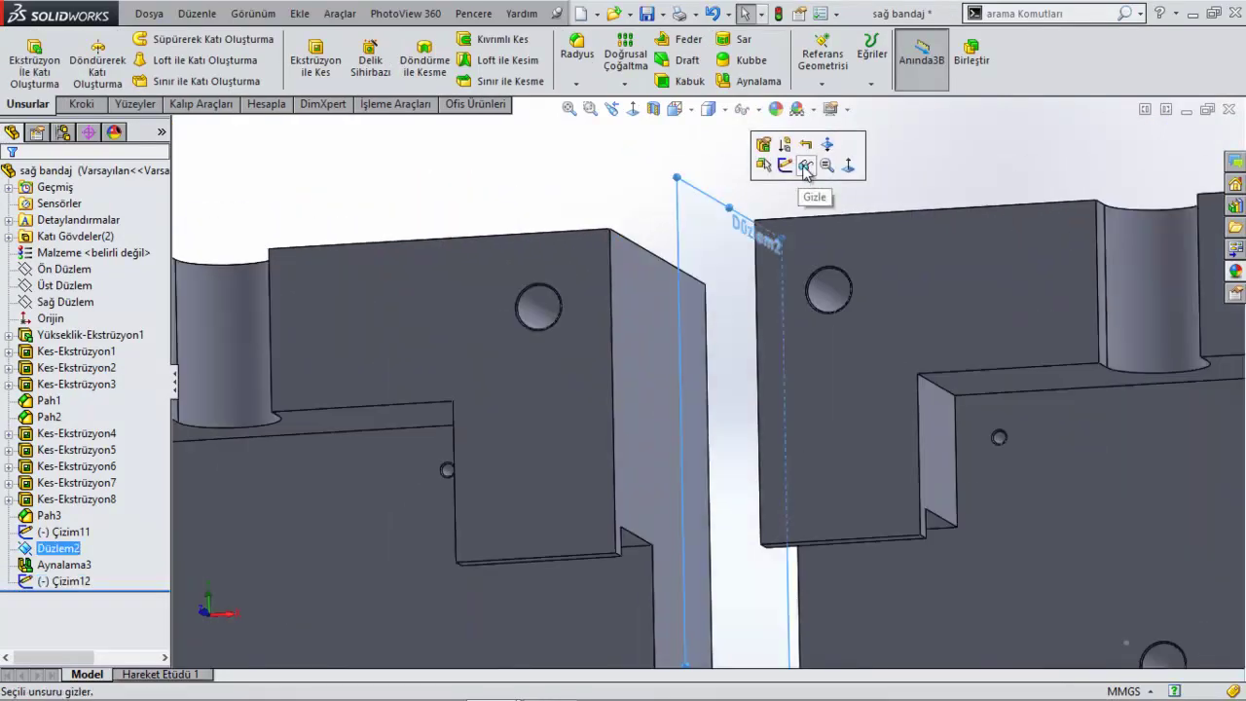
{"action": "left_click", "coordinate": [805, 166]}
{"action": "scroll", "coordinate": [725, 237], "scroll_direction": "up", "scroll_amount": 3}
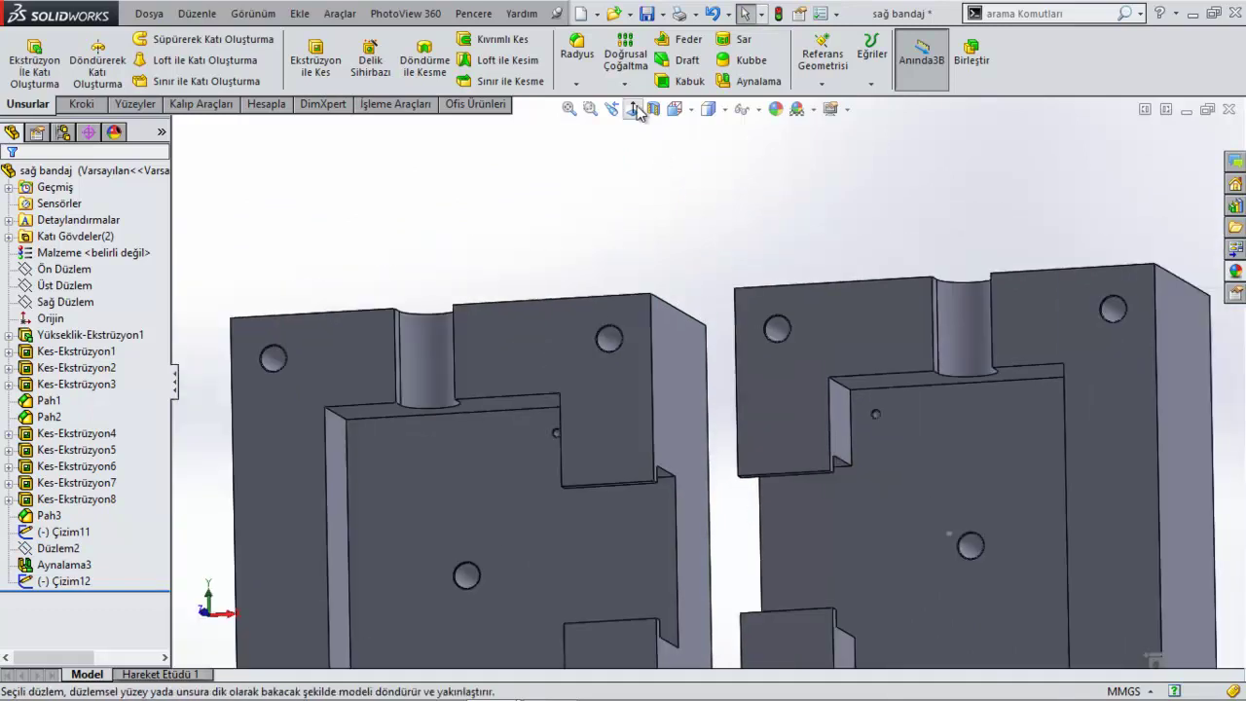
- Snap to Front view, tilt both plates into 3D, and select Katı Gövdeler(2)
{"action": "key", "text": "ctrl+1"}
{"action": "scroll", "coordinate": [762, 567], "scroll_direction": "down", "scroll_amount": 2}
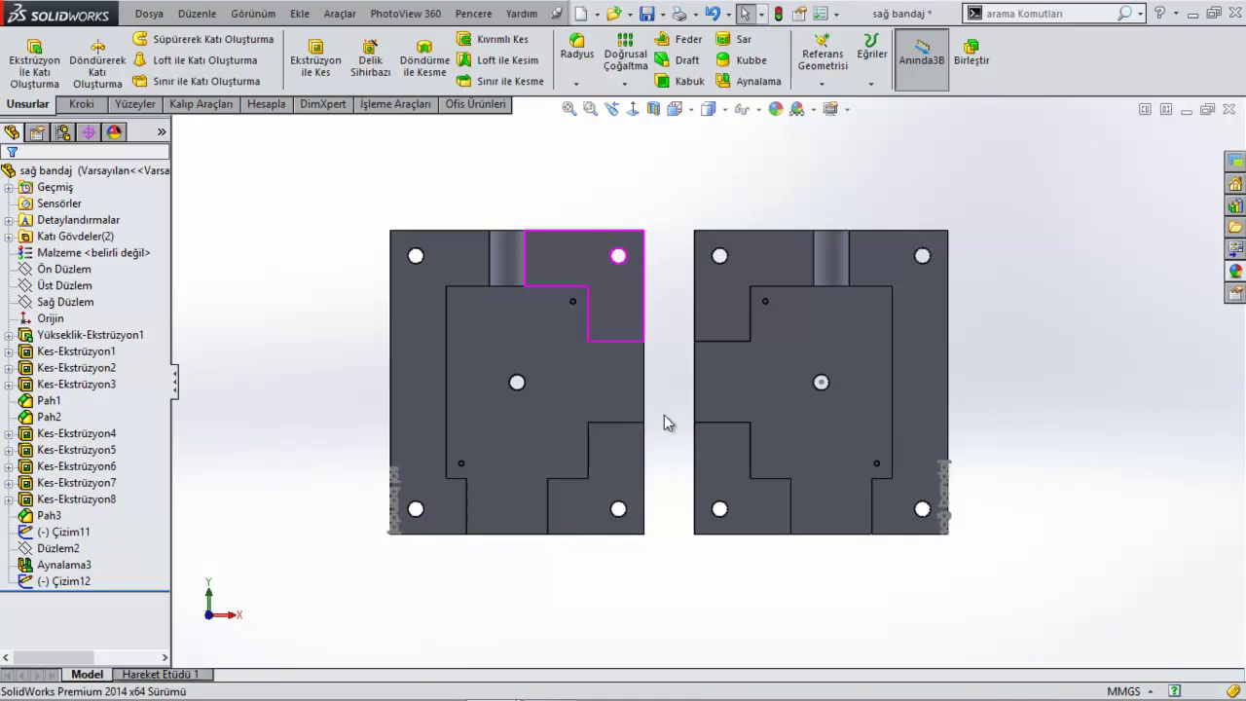
{"action": "left_click", "coordinate": [130, 255]}
{"action": "left_click", "coordinate": [71, 239]}
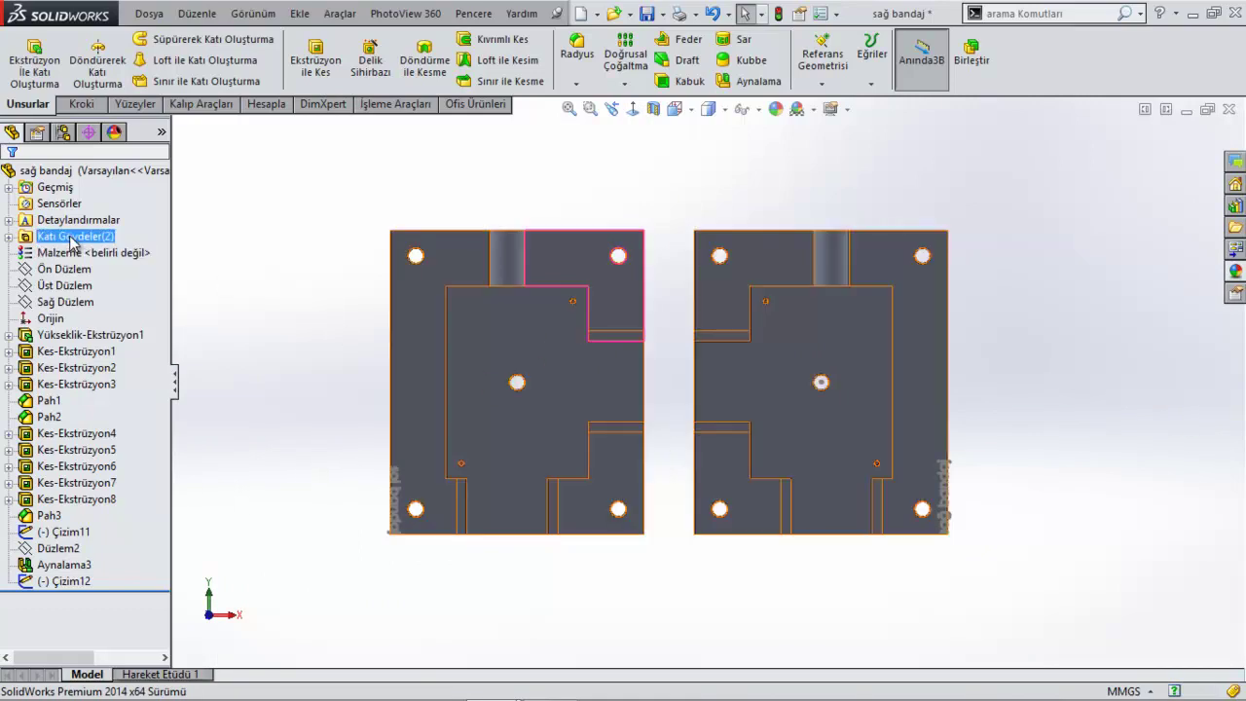
{"action": "key", "text": "Escape"}
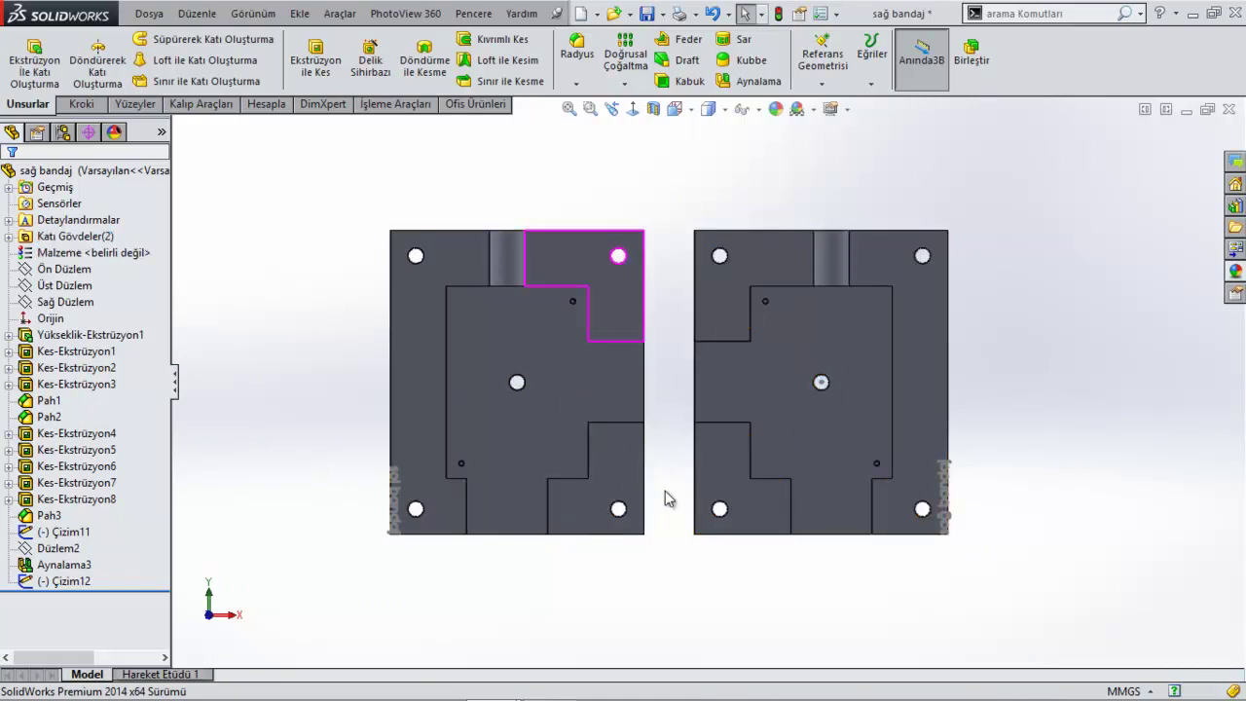
{"action": "middle_click_drag", "start_coordinate": [664, 493], "coordinate": [717, 383]}
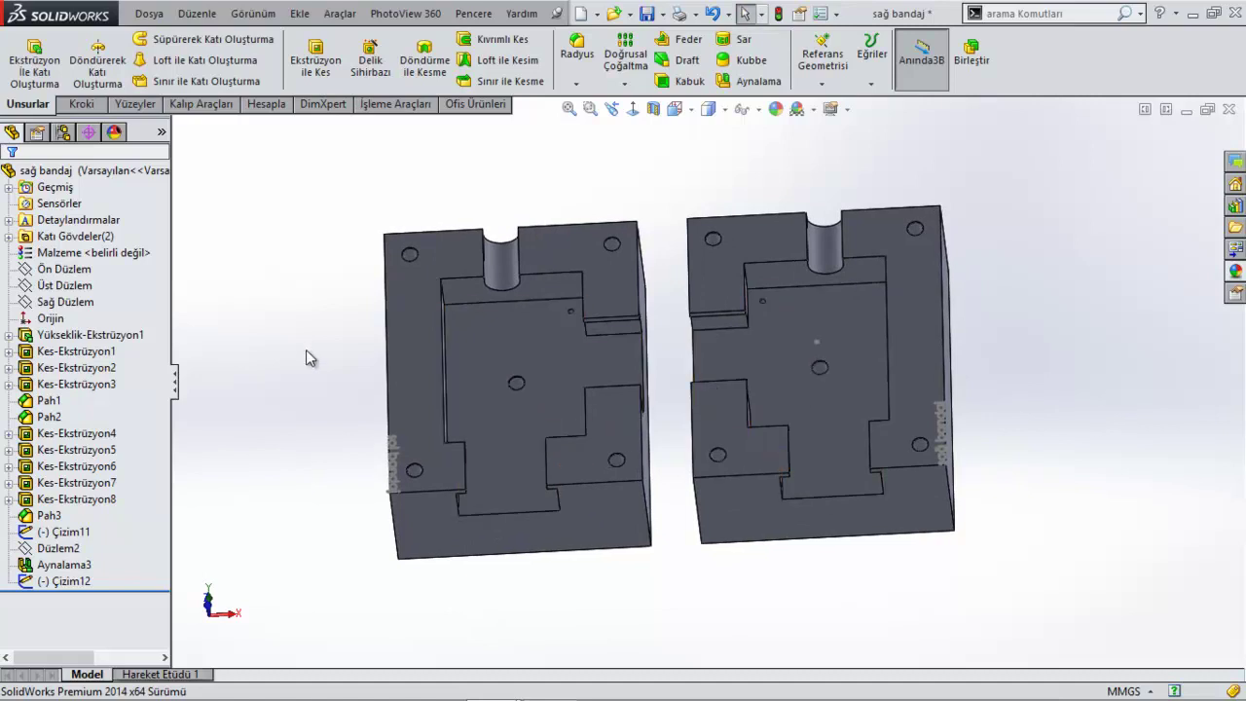
{"action": "left_click", "coordinate": [66, 241]}
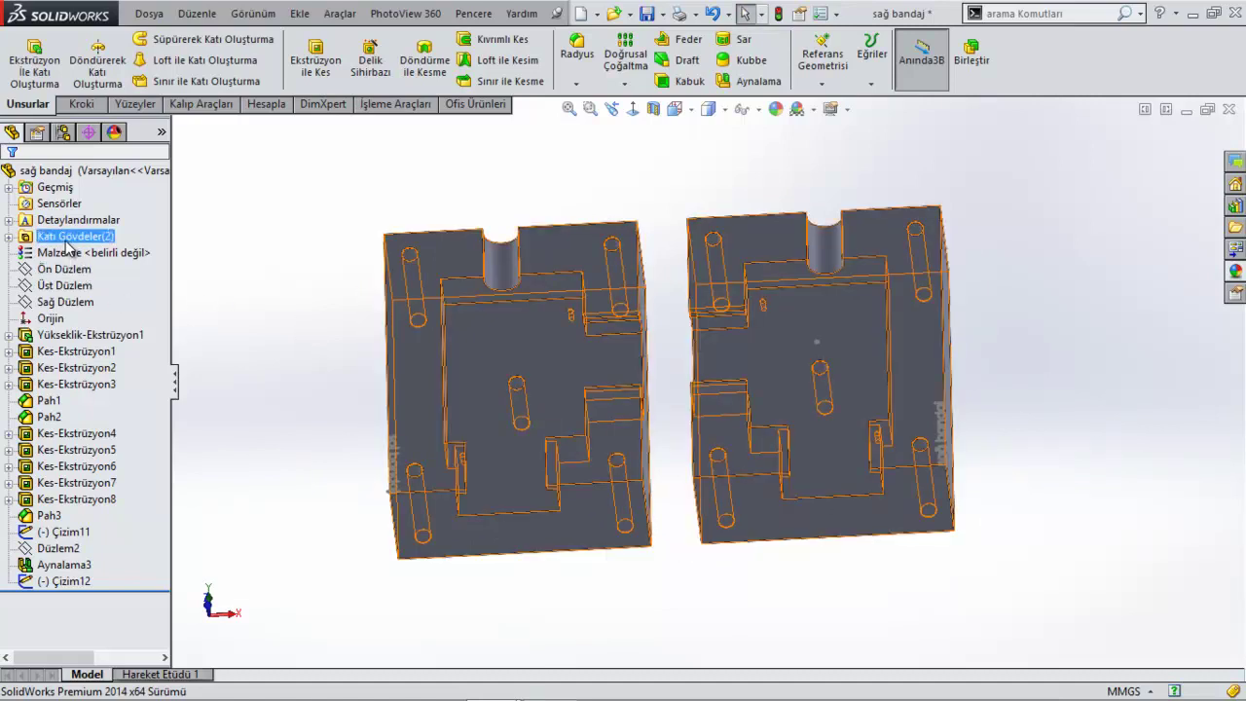
- Run Gövdeleri Kaydet on the solid bodies and pick a file for body 1
{"action": "right_click", "coordinate": [70, 242]}
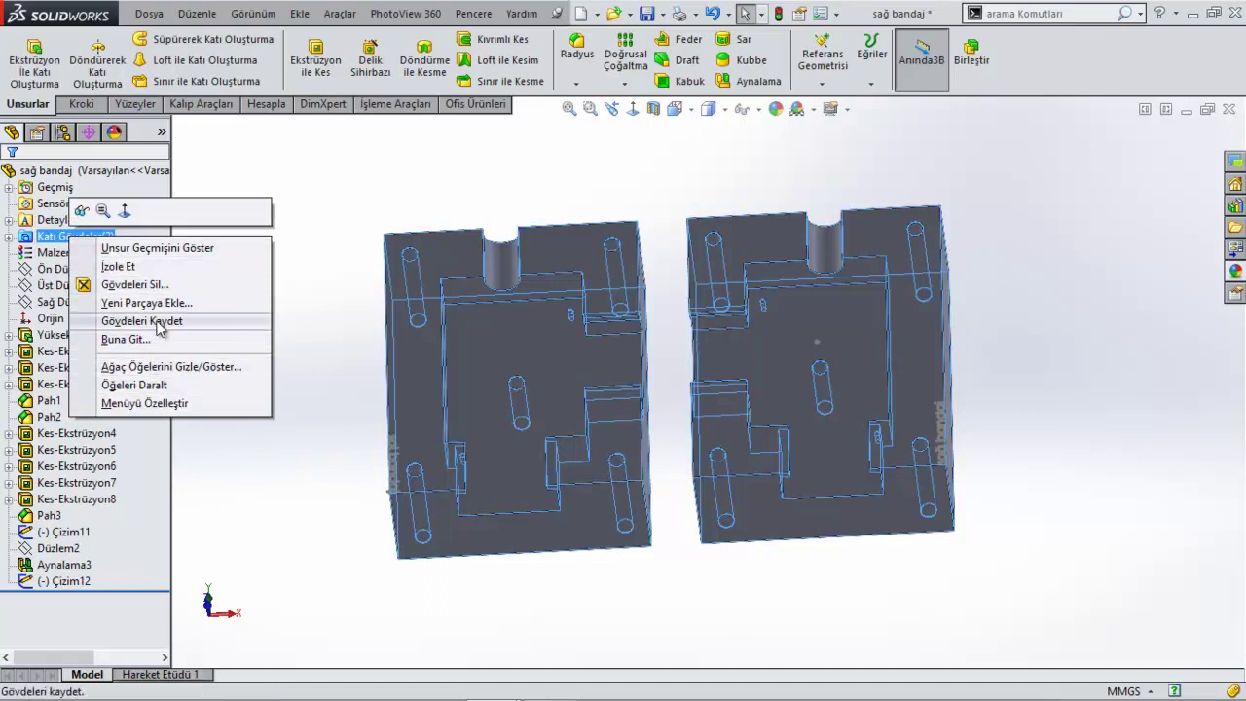
{"action": "left_click", "coordinate": [178, 330]}
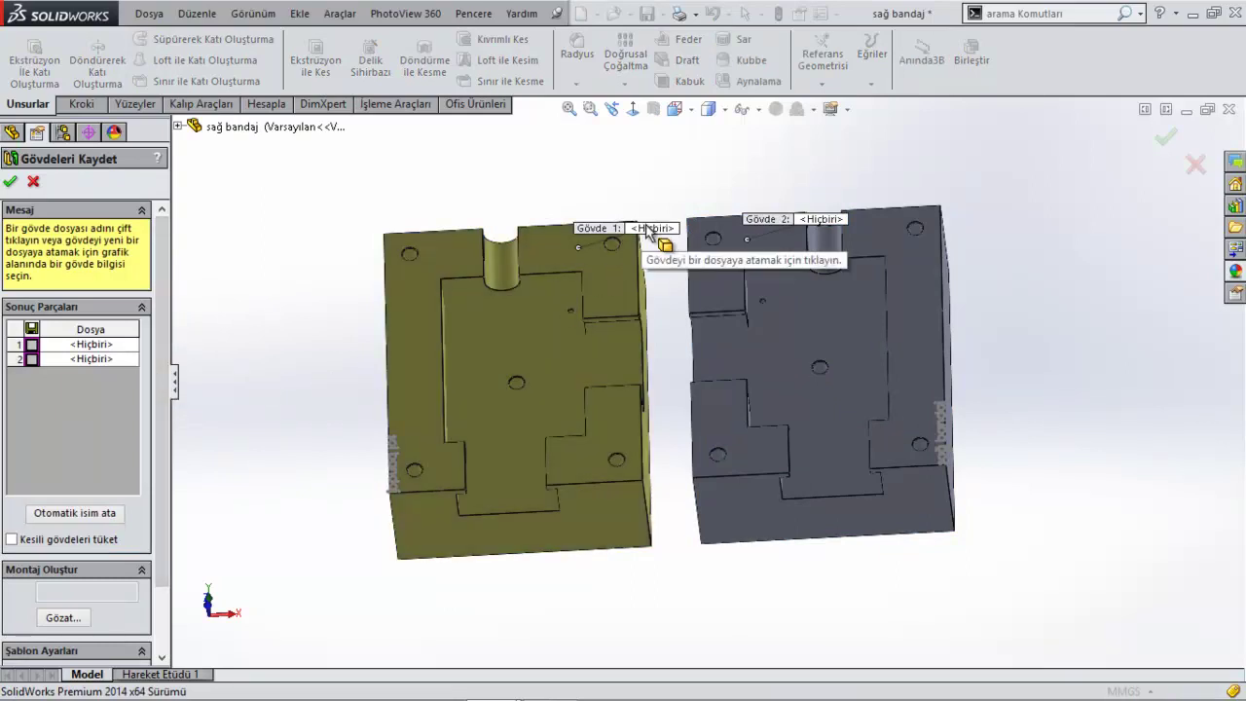
{"action": "left_click_drag", "start_coordinate": [647, 229], "coordinate": [600, 165]}
{"action": "left_click", "coordinate": [597, 167]}
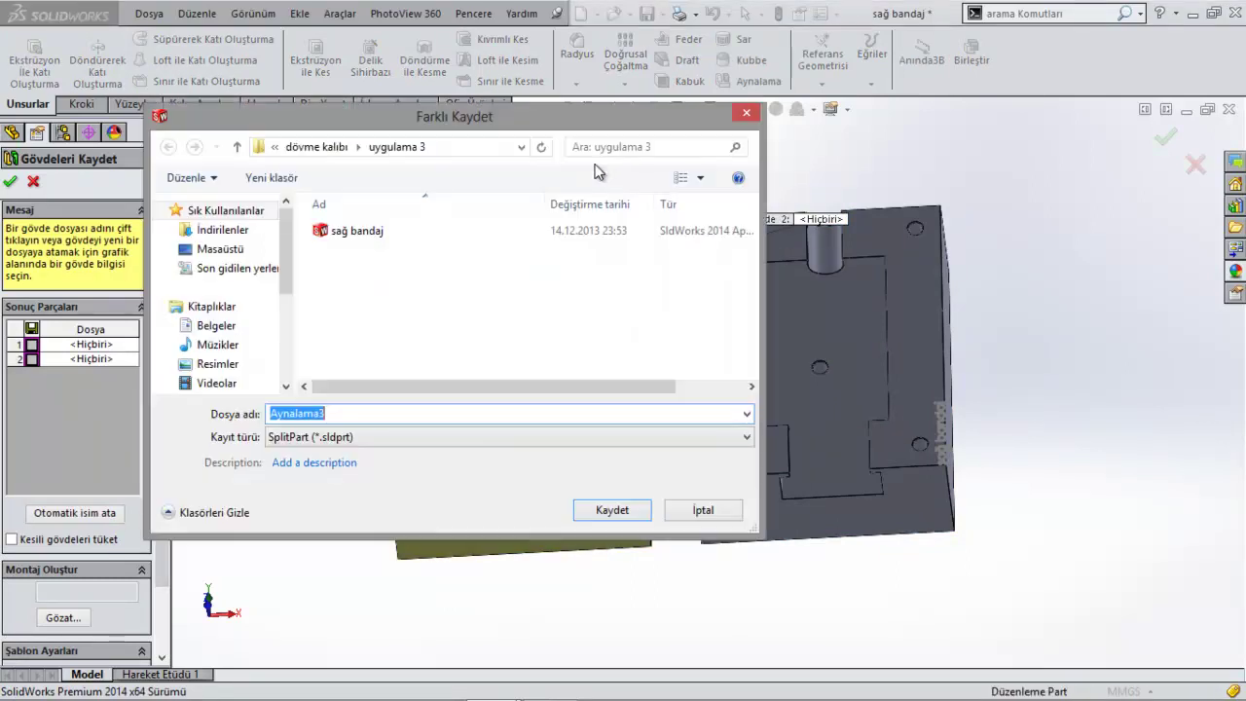
- Create and open a new folder 'uygulama 4' inside dövme kalıbı
{"action": "left_click", "coordinate": [315, 146]}
{"action": "right_click", "coordinate": [370, 325]}
{"action": "mouse_move", "coordinate": [409, 536]}
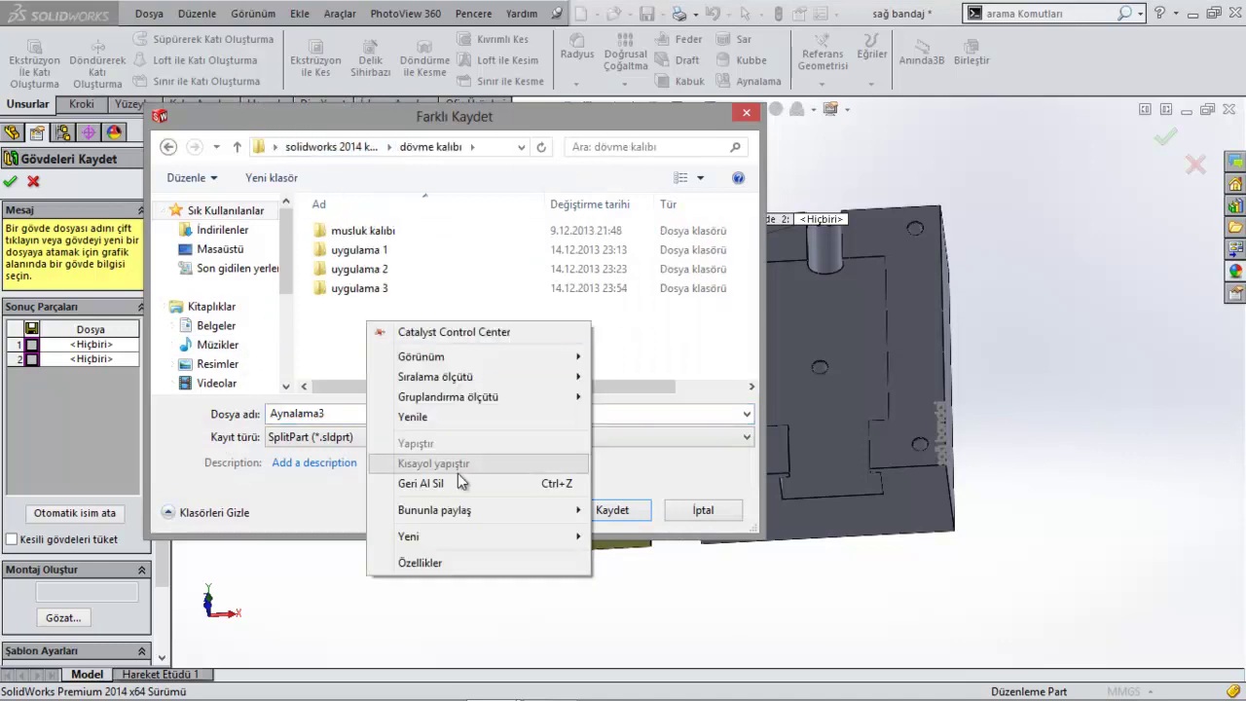
{"action": "left_click", "coordinate": [634, 289]}
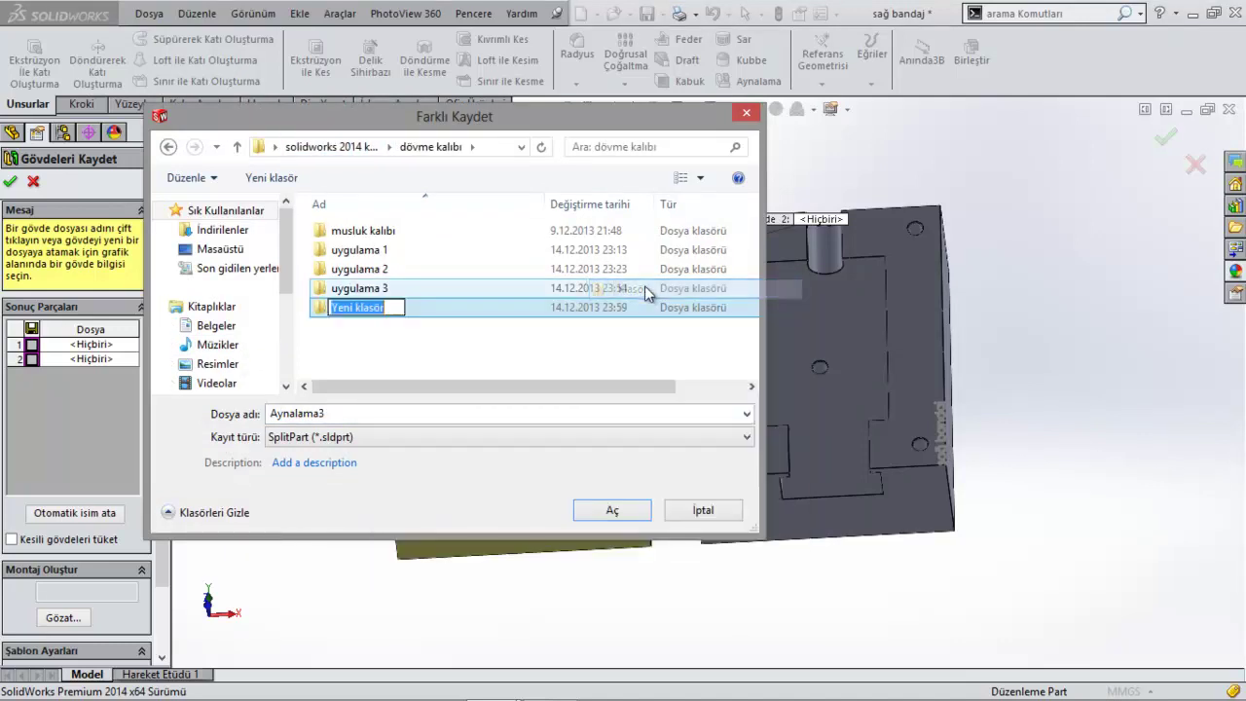
{"action": "type", "text": "uygulama 4"}
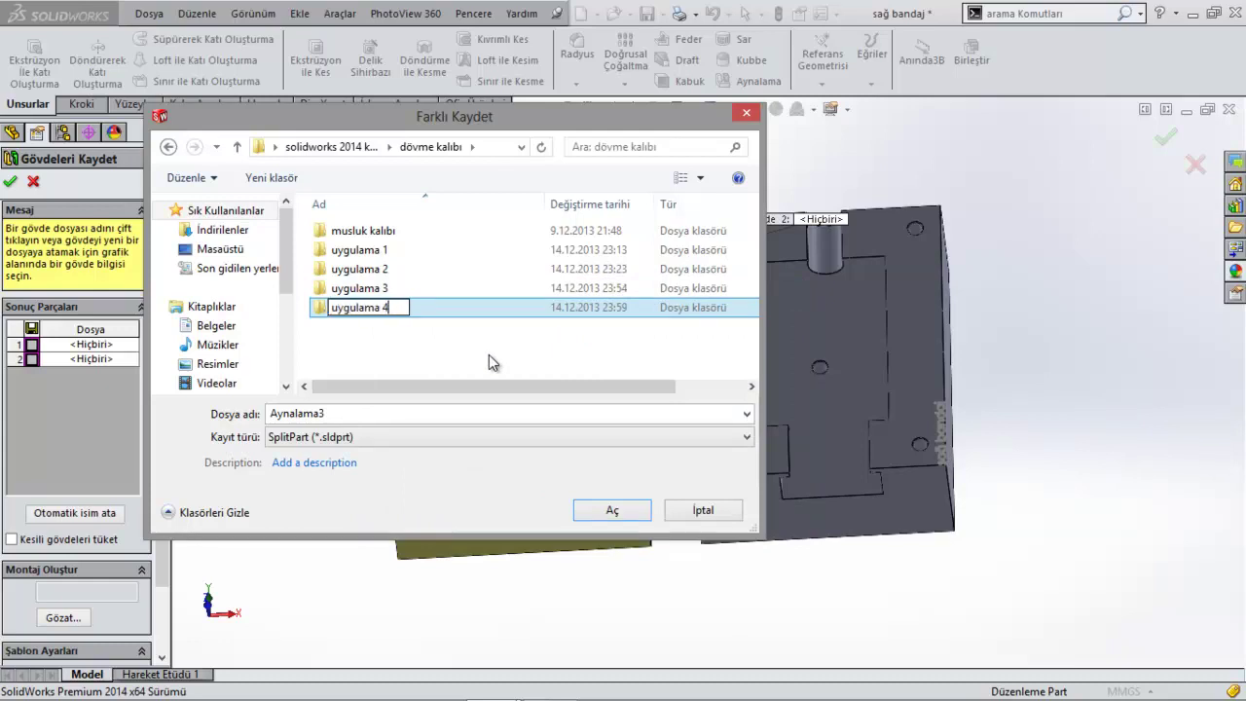
{"action": "left_click", "coordinate": [496, 364]}
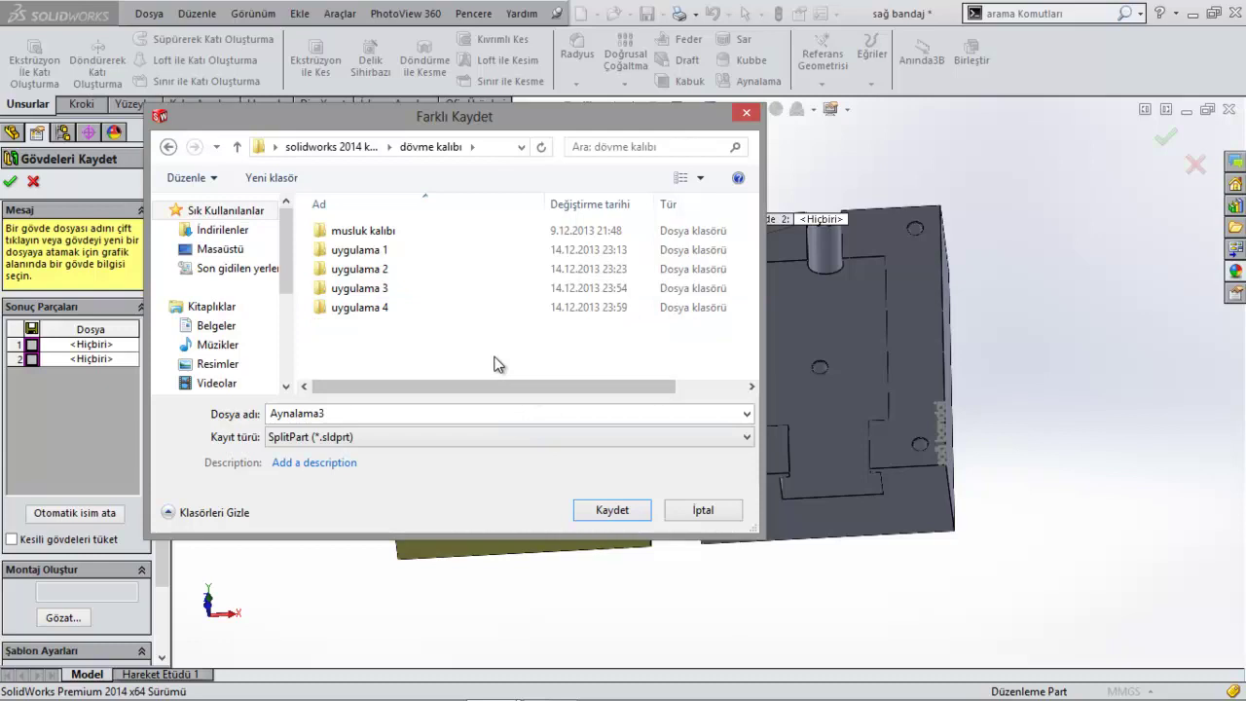
{"action": "double_click", "coordinate": [371, 310]}
- Name body 1's file 'sol bandaj' and save it
{"action": "double_click", "coordinate": [330, 416]}
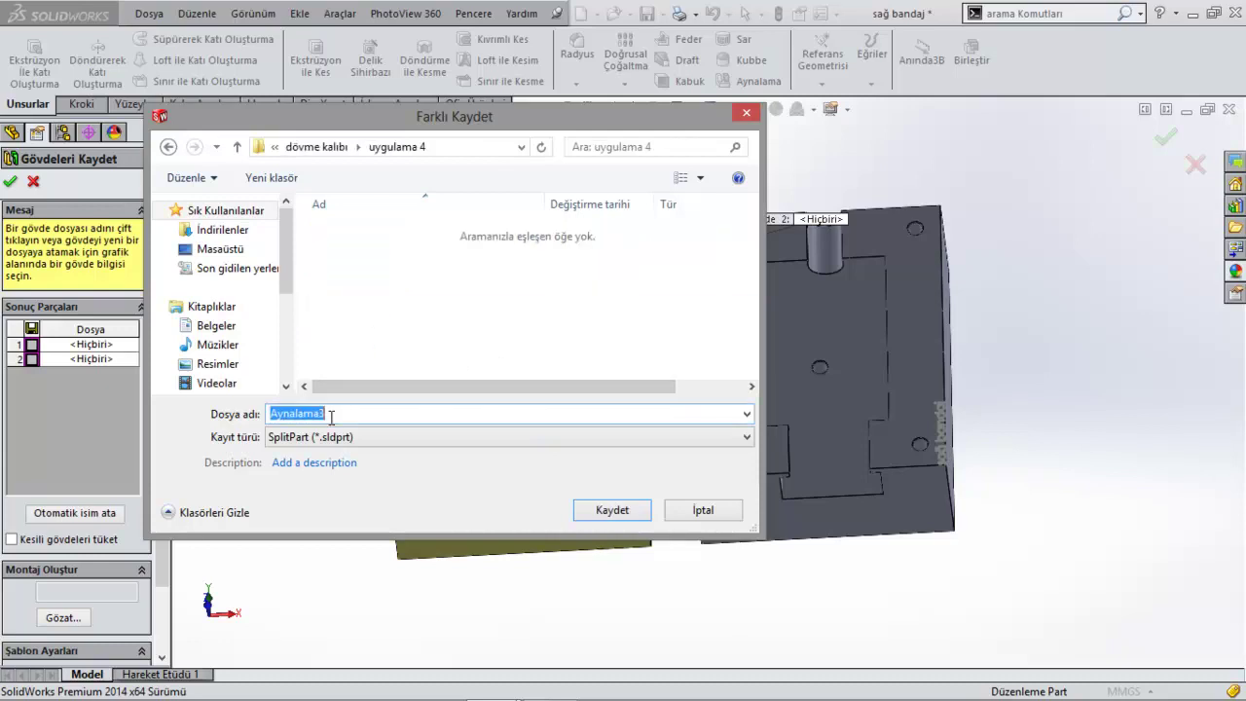
{"action": "type", "text": "sol bandaj"}
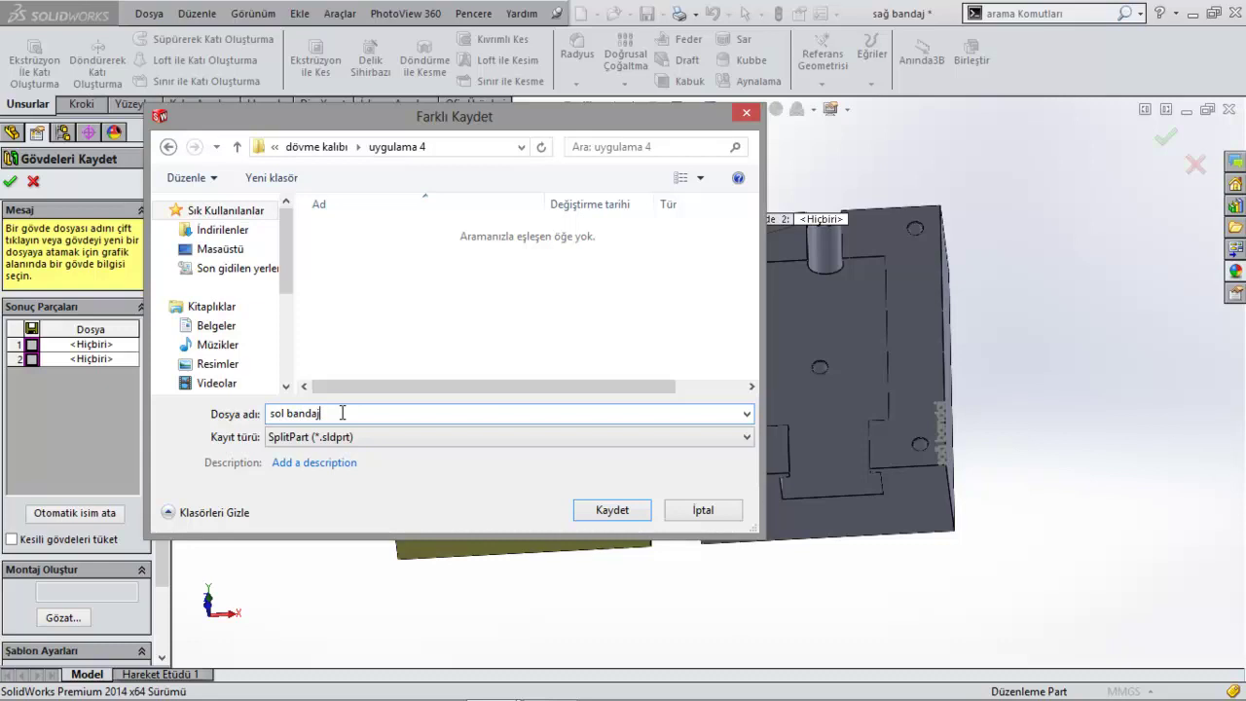
{"action": "left_click", "coordinate": [613, 511]}
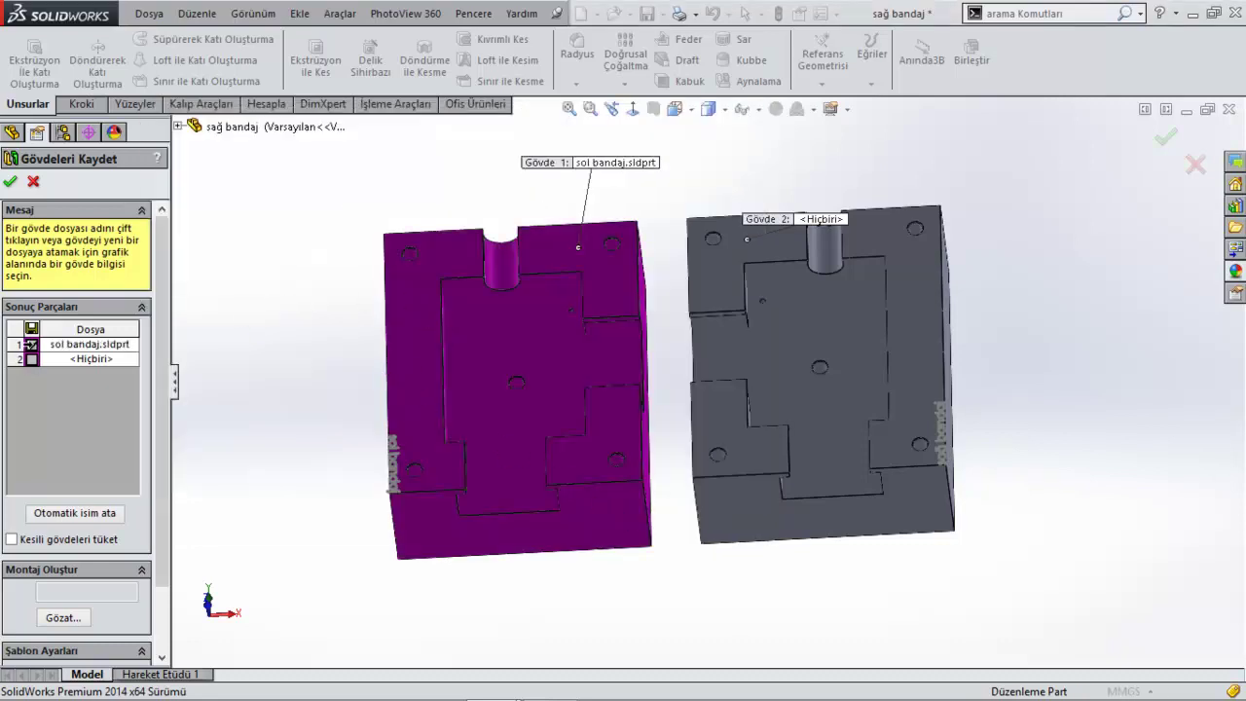
- Save body 2 as 'sağ bandaj 1' in uygulama 4 after a duplicate-name warning, and confirm
{"action": "left_click", "coordinate": [88, 358]}
{"action": "double_click", "coordinate": [88, 357]}
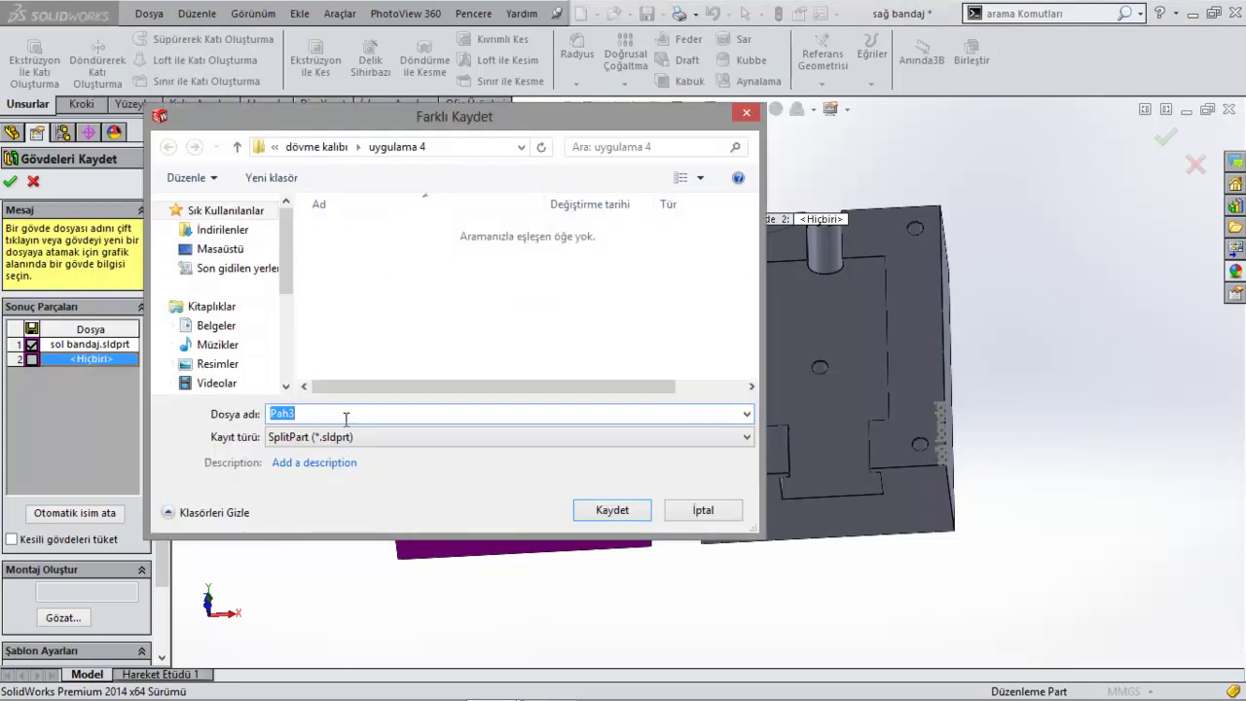
{"action": "type", "text": "s"}
{"action": "left_click", "coordinate": [614, 512]}
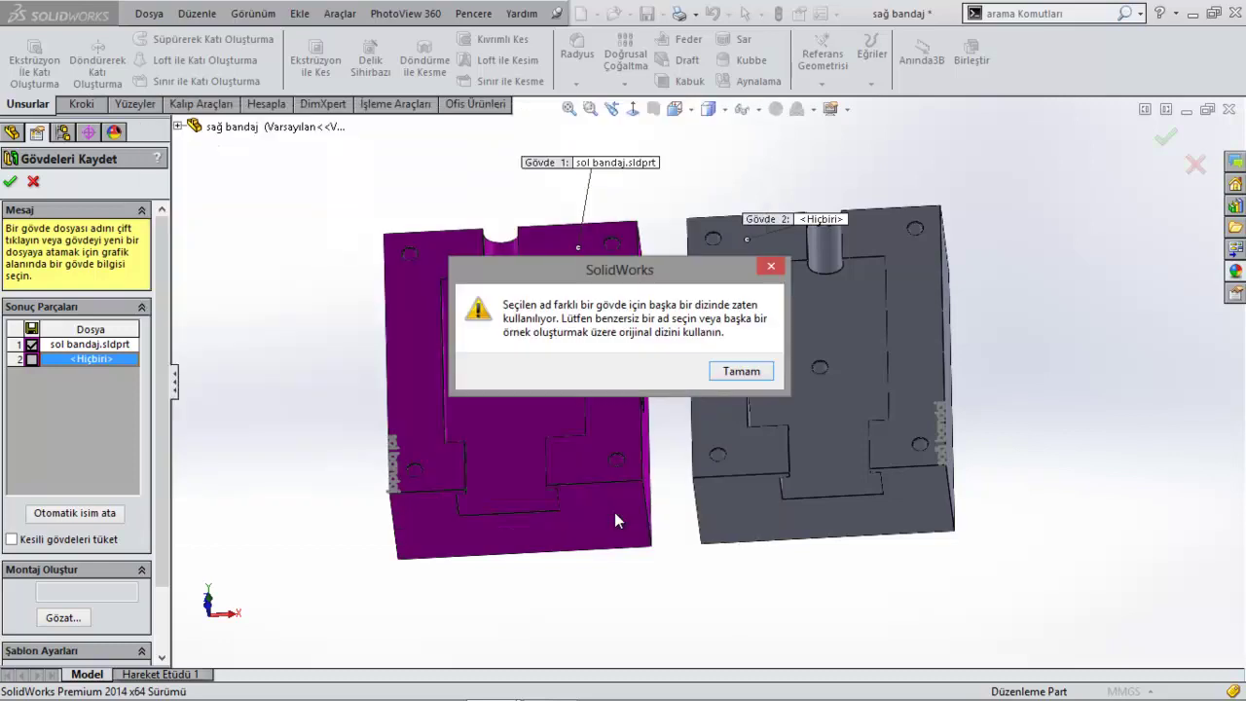
{"action": "left_click", "coordinate": [726, 376]}
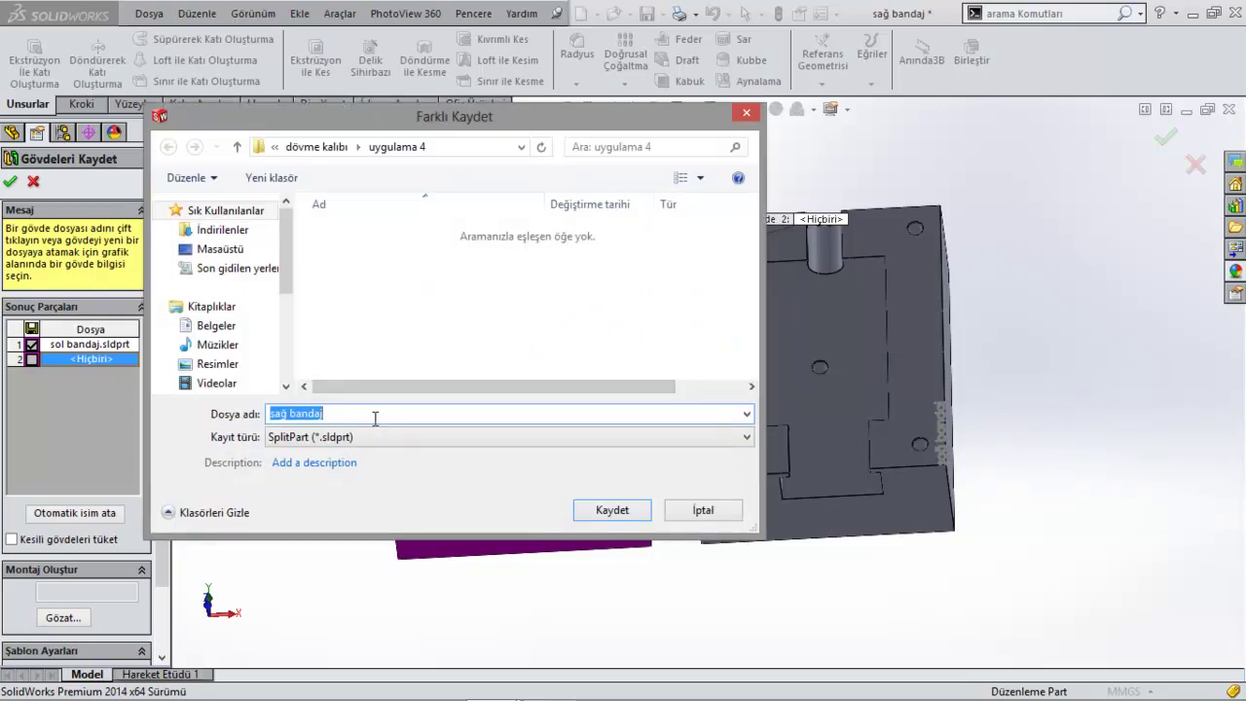
{"action": "left_click", "coordinate": [394, 151]}
{"action": "left_click", "coordinate": [354, 416]}
{"action": "type", "text": "1"}
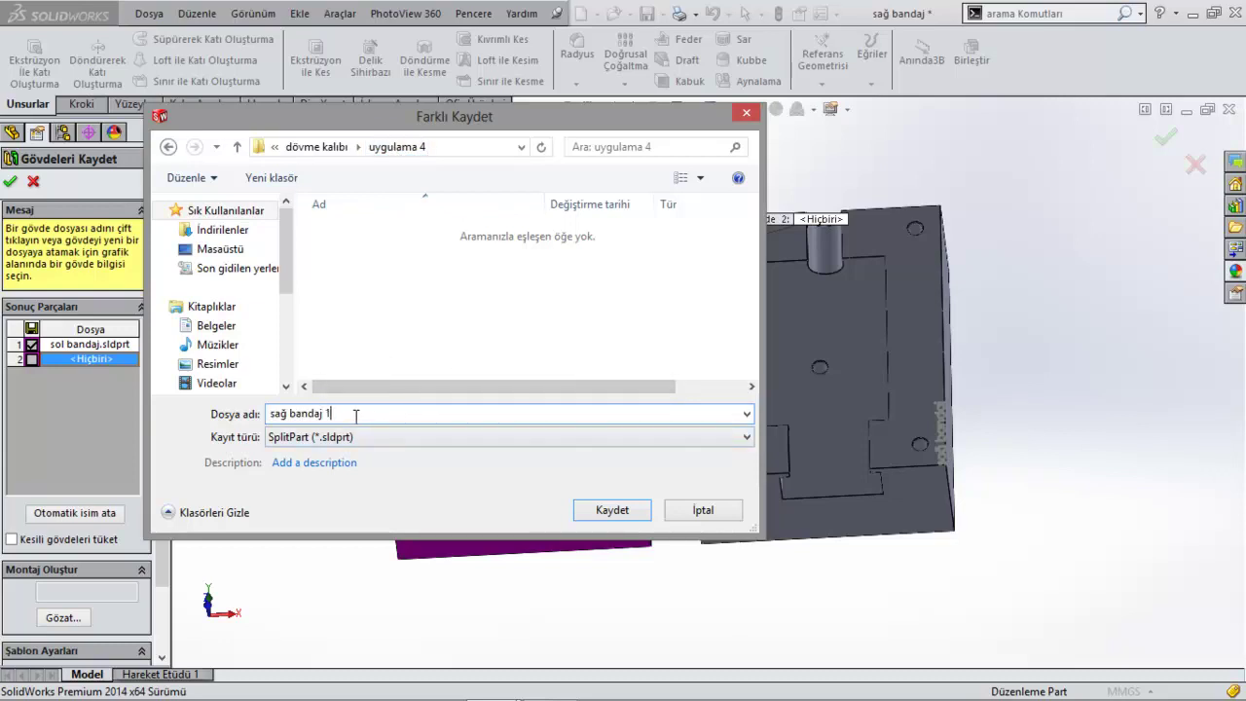
{"action": "left_click", "coordinate": [609, 510]}
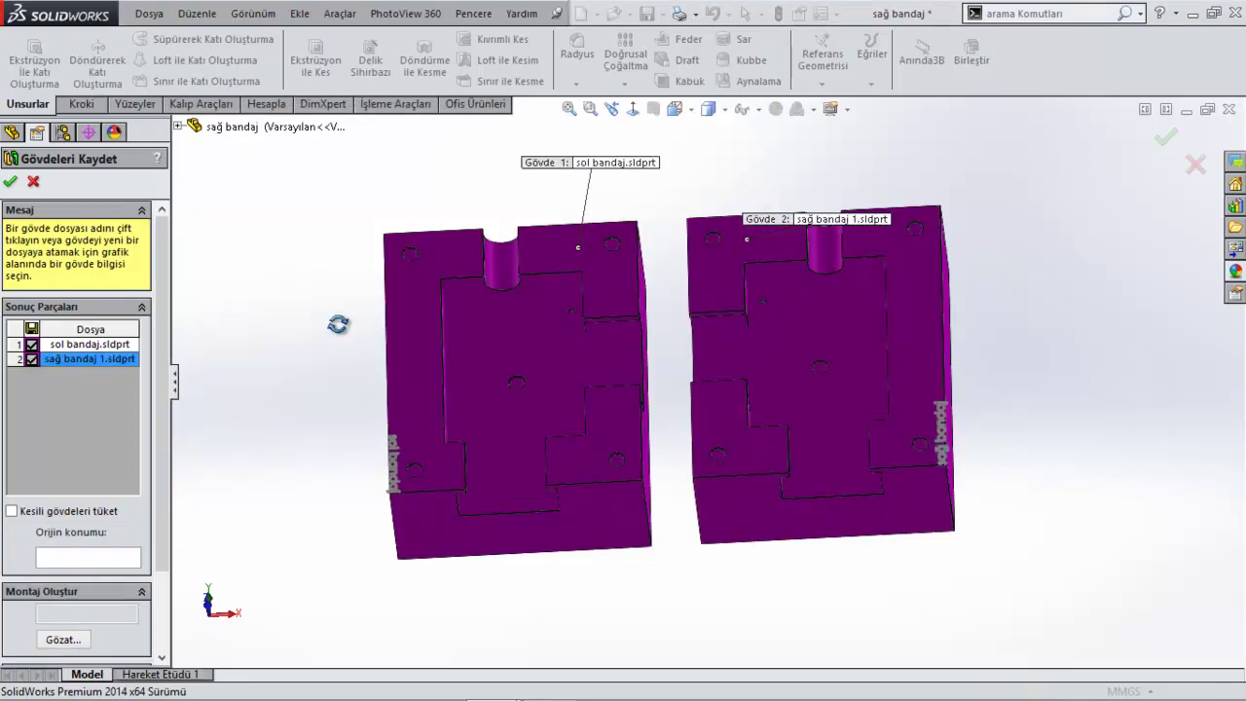
{"action": "left_click", "coordinate": [9, 182]}
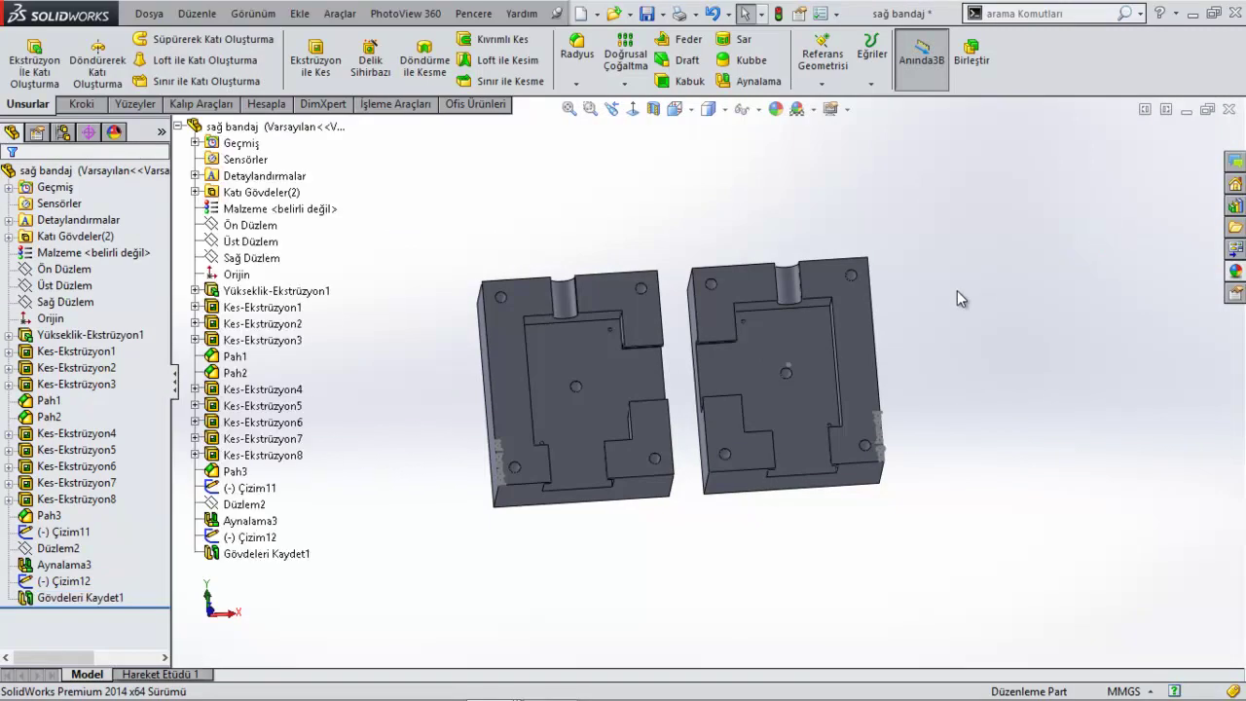
- Orbit the plates and snap back to the Front view
{"action": "mouse_move", "coordinate": [957, 290]}
{"action": "middle_mouse_down"}
{"action": "mouse_move", "coordinate": [947, 277]}
{"action": "mouse_move", "coordinate": [659, 368]}
{"action": "middle_mouse_up"}
{"action": "scroll", "coordinate": [659, 368], "scroll_direction": "down", "scroll_amount": 4}
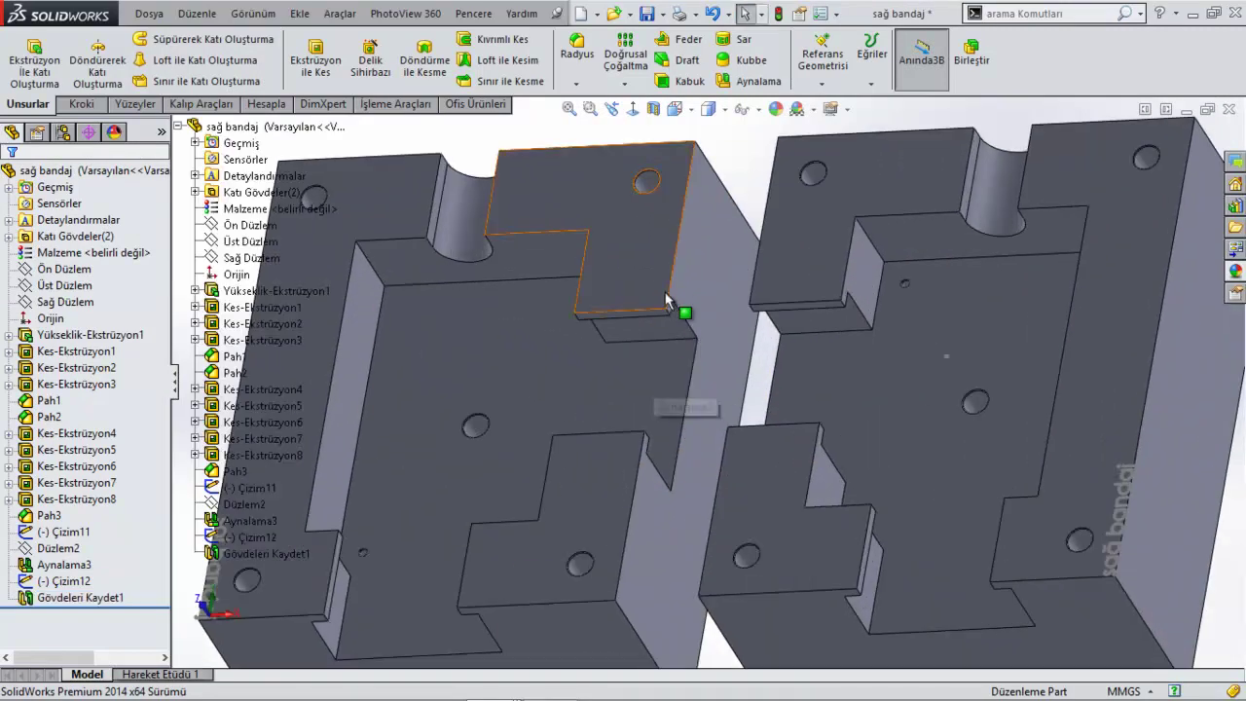
{"action": "scroll", "coordinate": [668, 444], "scroll_direction": "up", "scroll_amount": 3}
{"action": "mouse_move", "coordinate": [678, 454]}
{"action": "middle_mouse_down"}
{"action": "mouse_move", "coordinate": [706, 527]}
{"action": "mouse_move", "coordinate": [637, 353]}
{"action": "middle_mouse_up"}
{"action": "middle_click_drag", "start_coordinate": [707, 435], "coordinate": [1052, 357]}
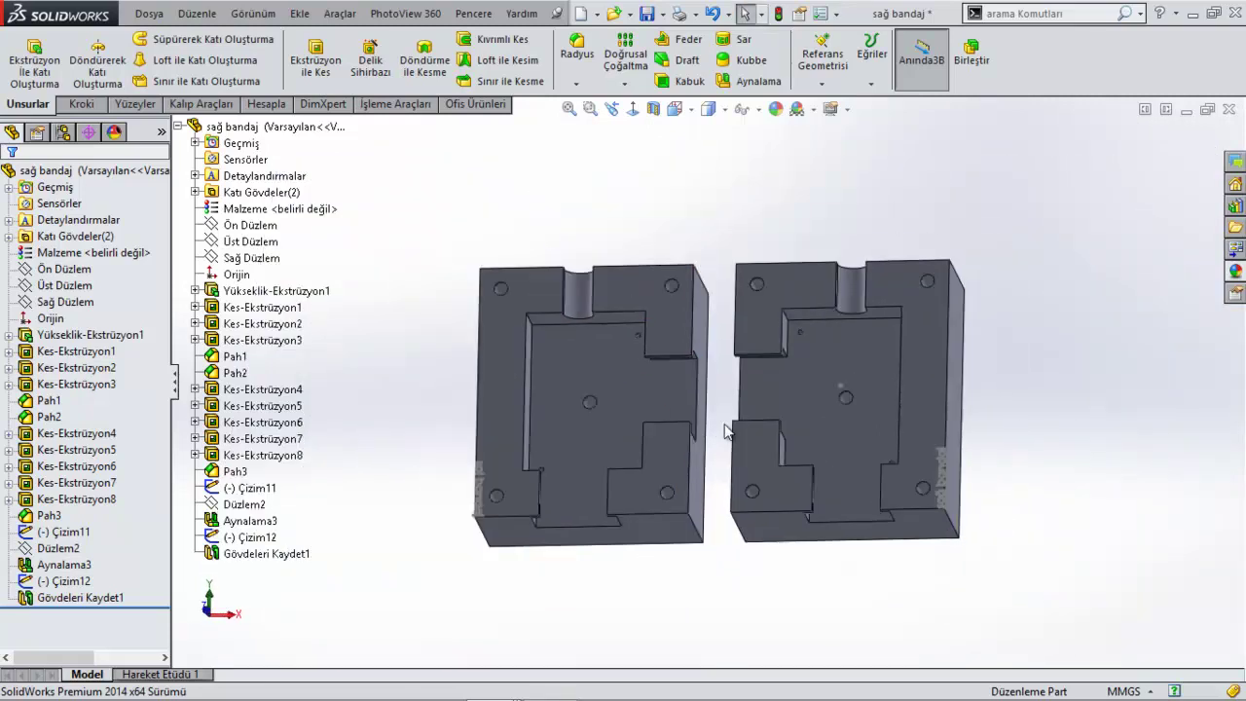
{"action": "key", "text": "ctrl+1"}
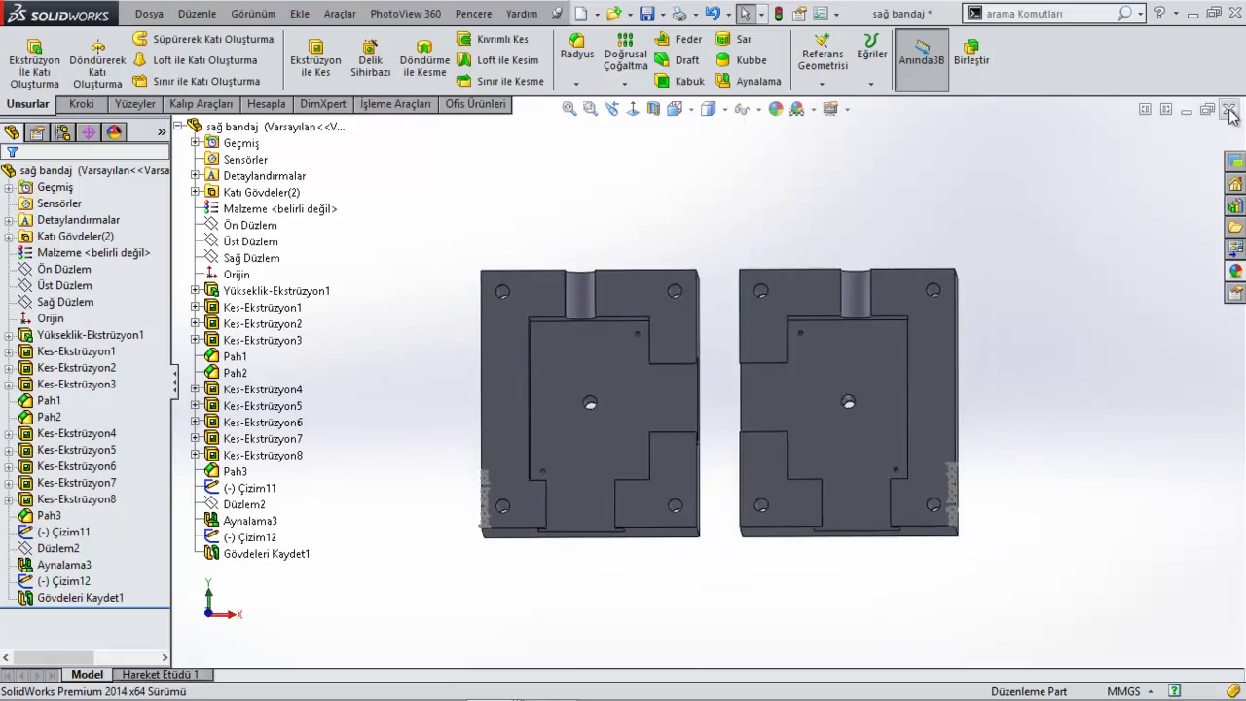
- Close the sağ bandaj, plate and sağ kalıp documents, choosing Tümünü kaydet
{"action": "left_click", "coordinate": [1228, 110]}
{"action": "left_click", "coordinate": [573, 331]}
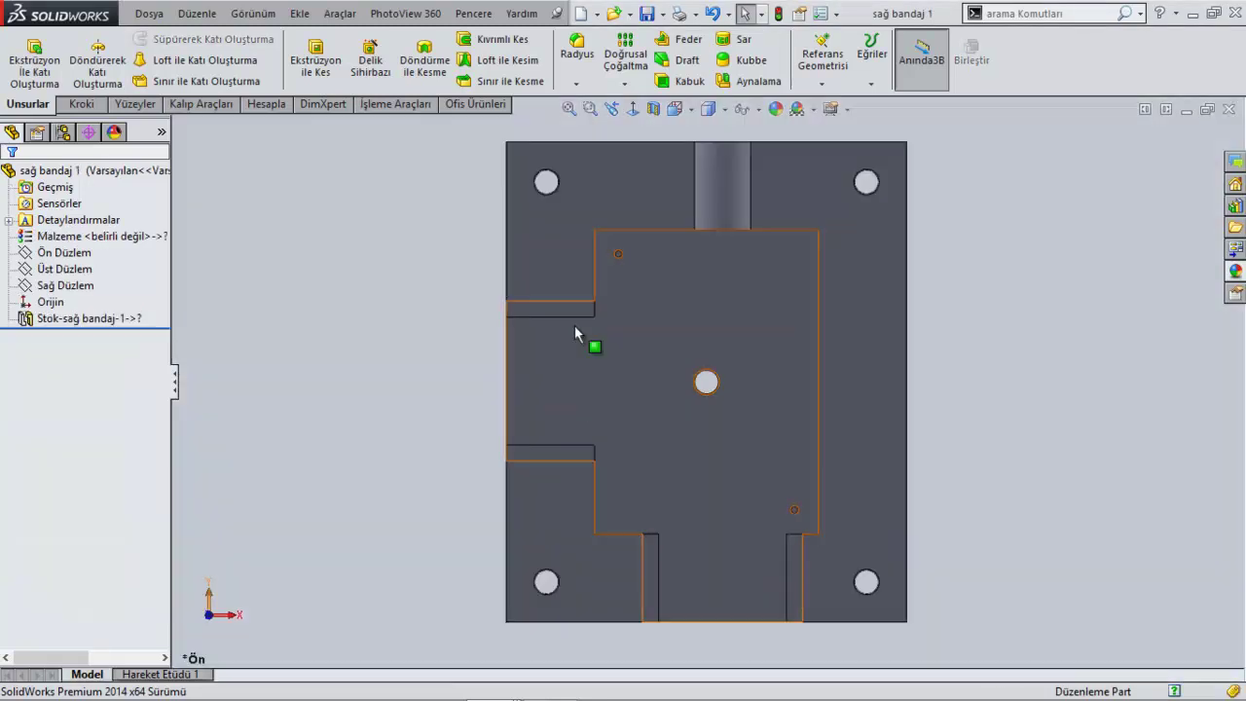
{"action": "left_click", "coordinate": [1228, 110]}
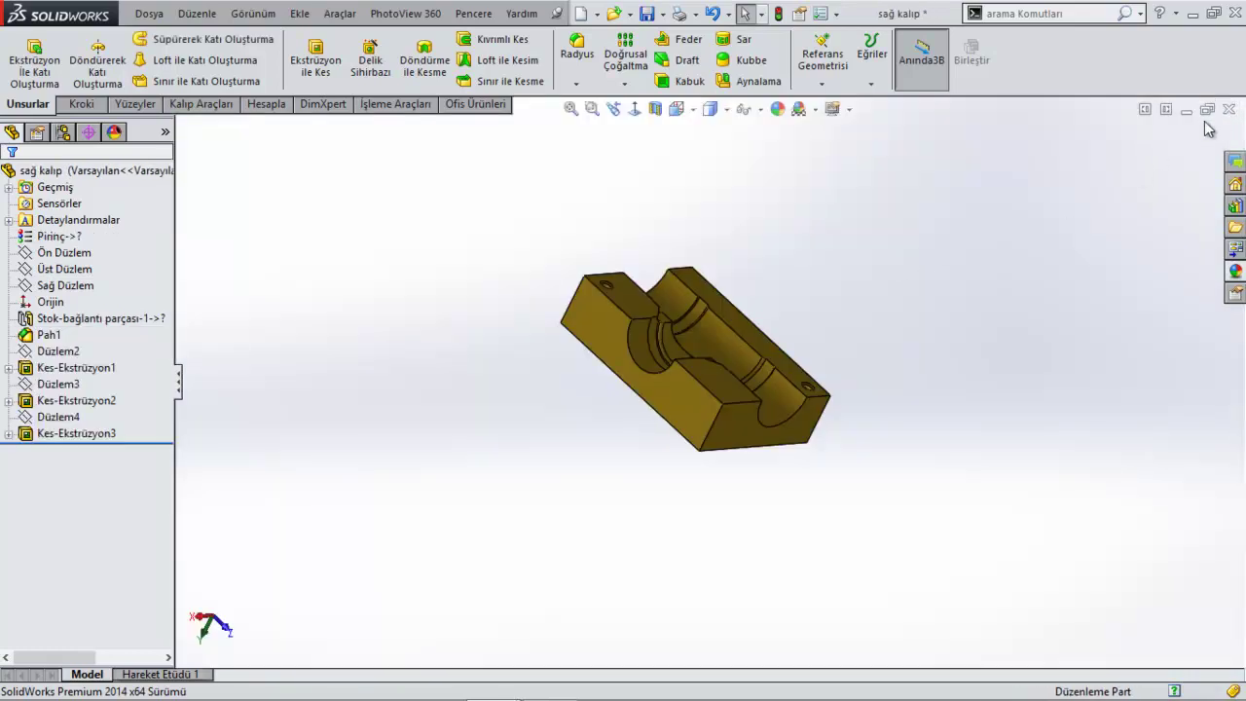
{"action": "left_click", "coordinate": [1228, 110]}
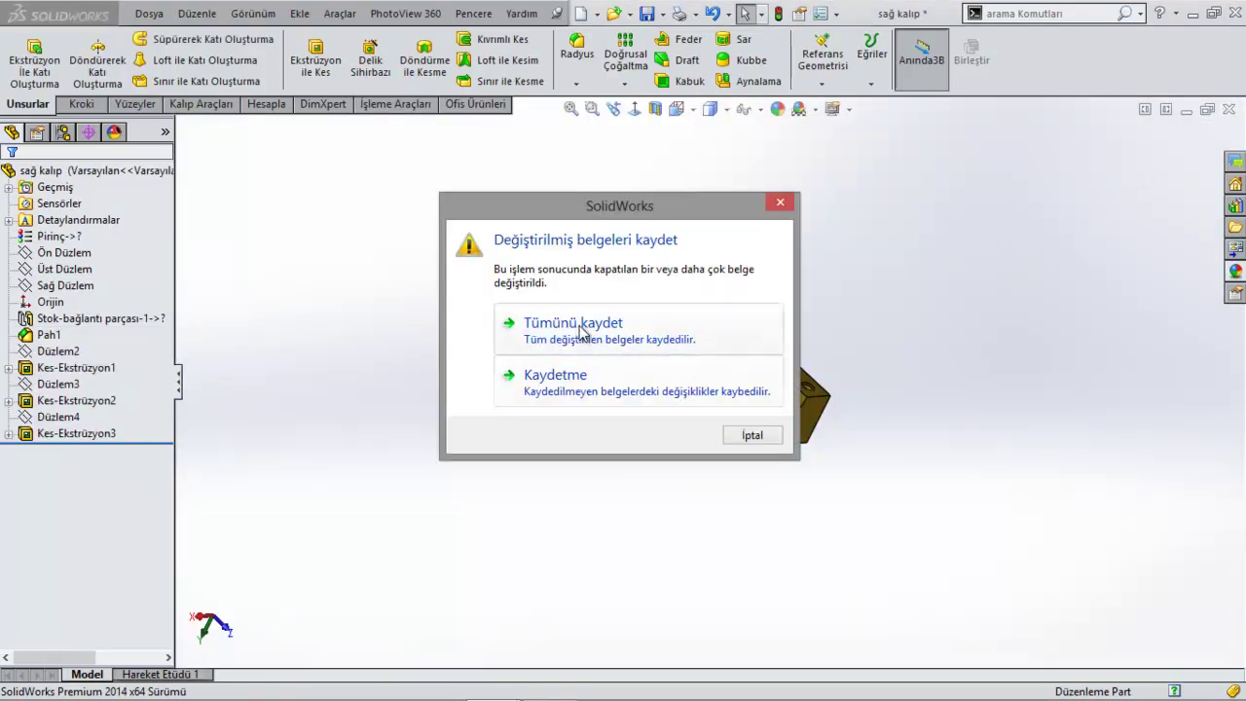
{"action": "left_click", "coordinate": [580, 332]}
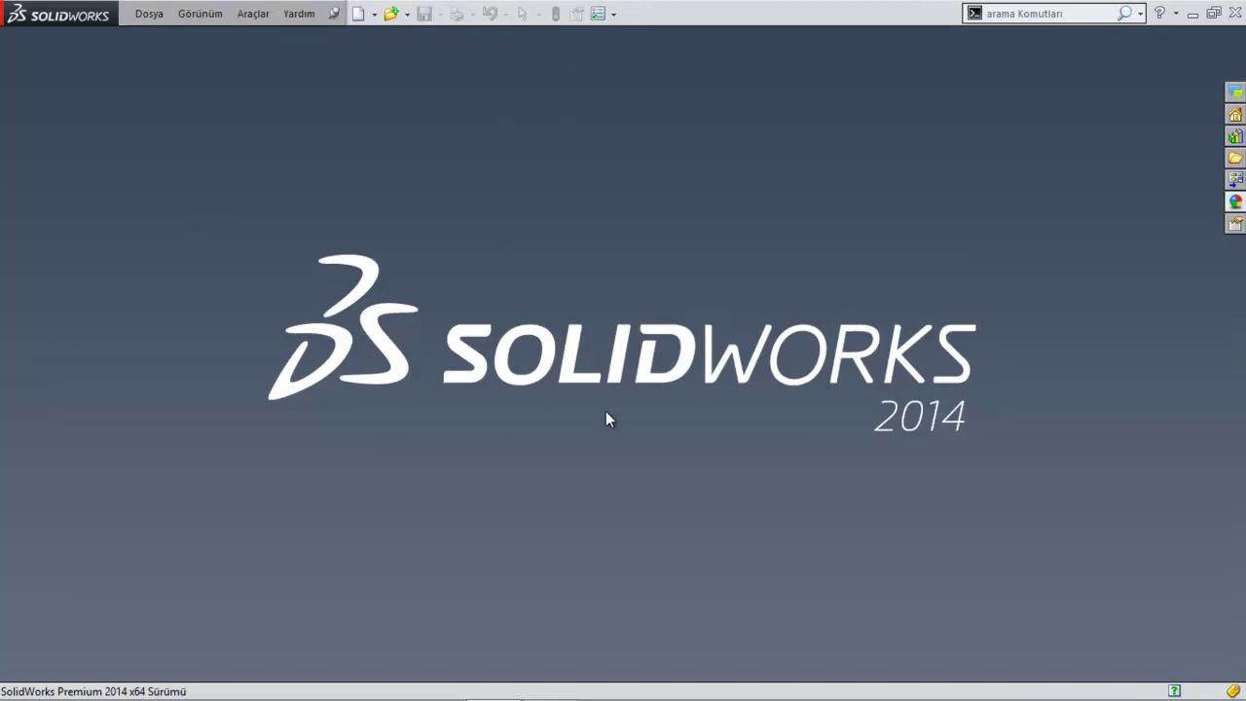